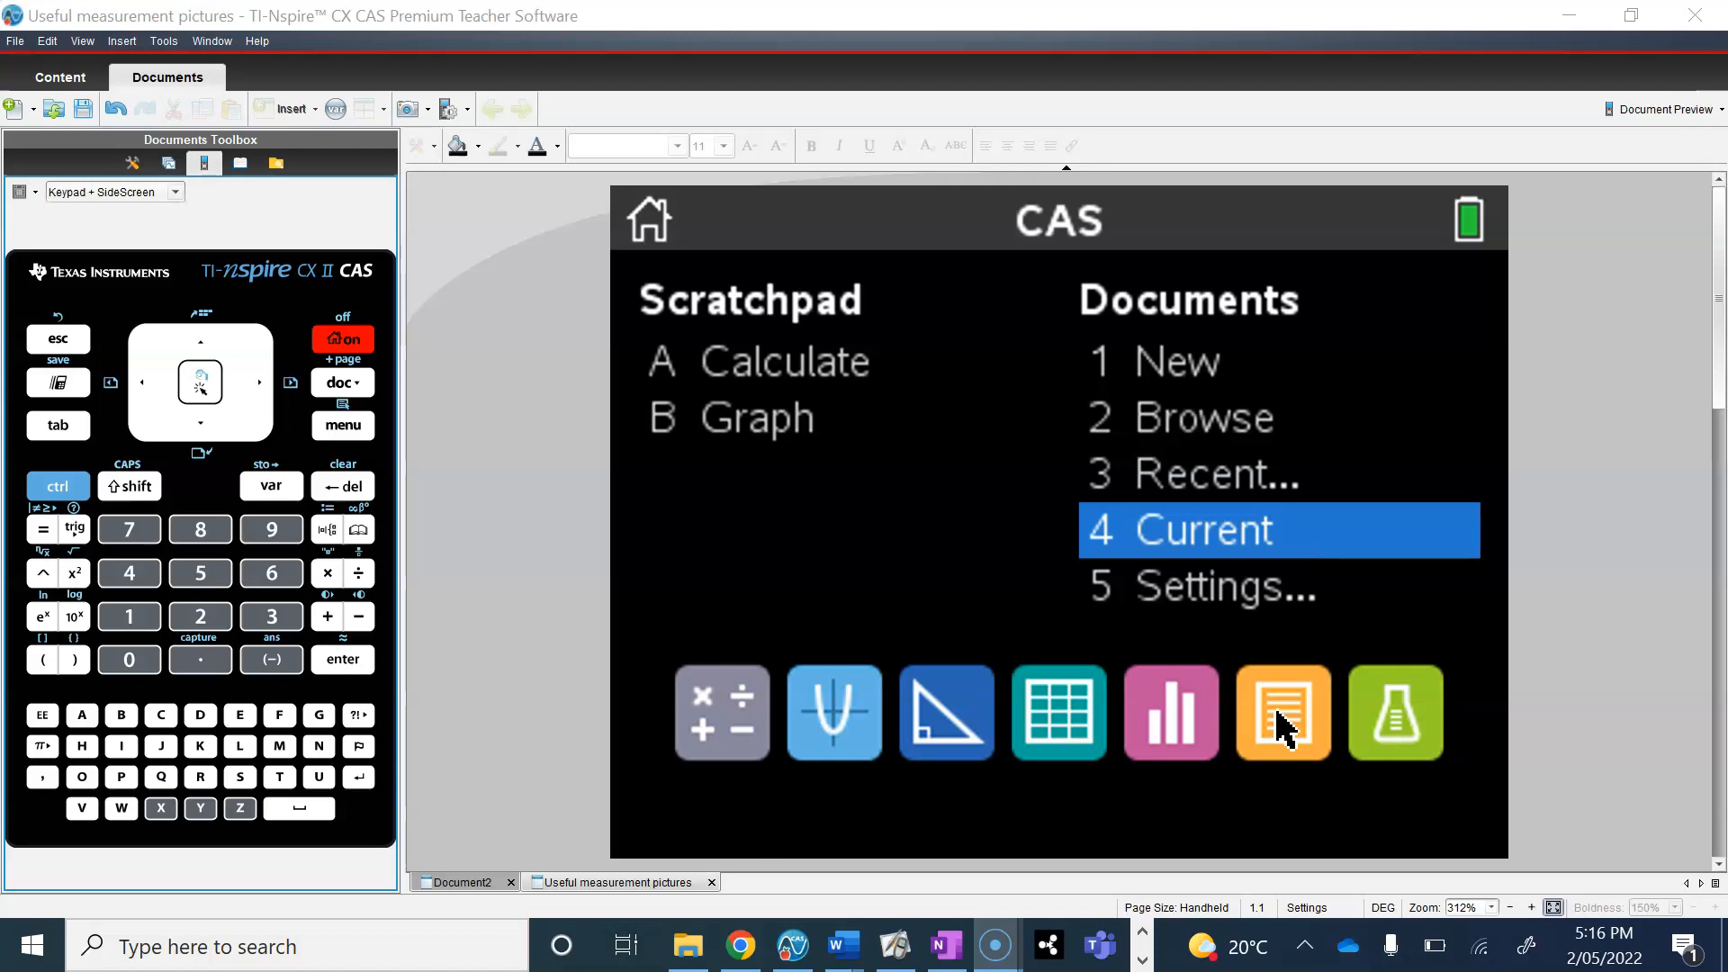
# Step: Open the current document of useful measurement pictures and go to page 1.2 on the area of 2 dimensional shapes
pyautogui.click(1197, 539)
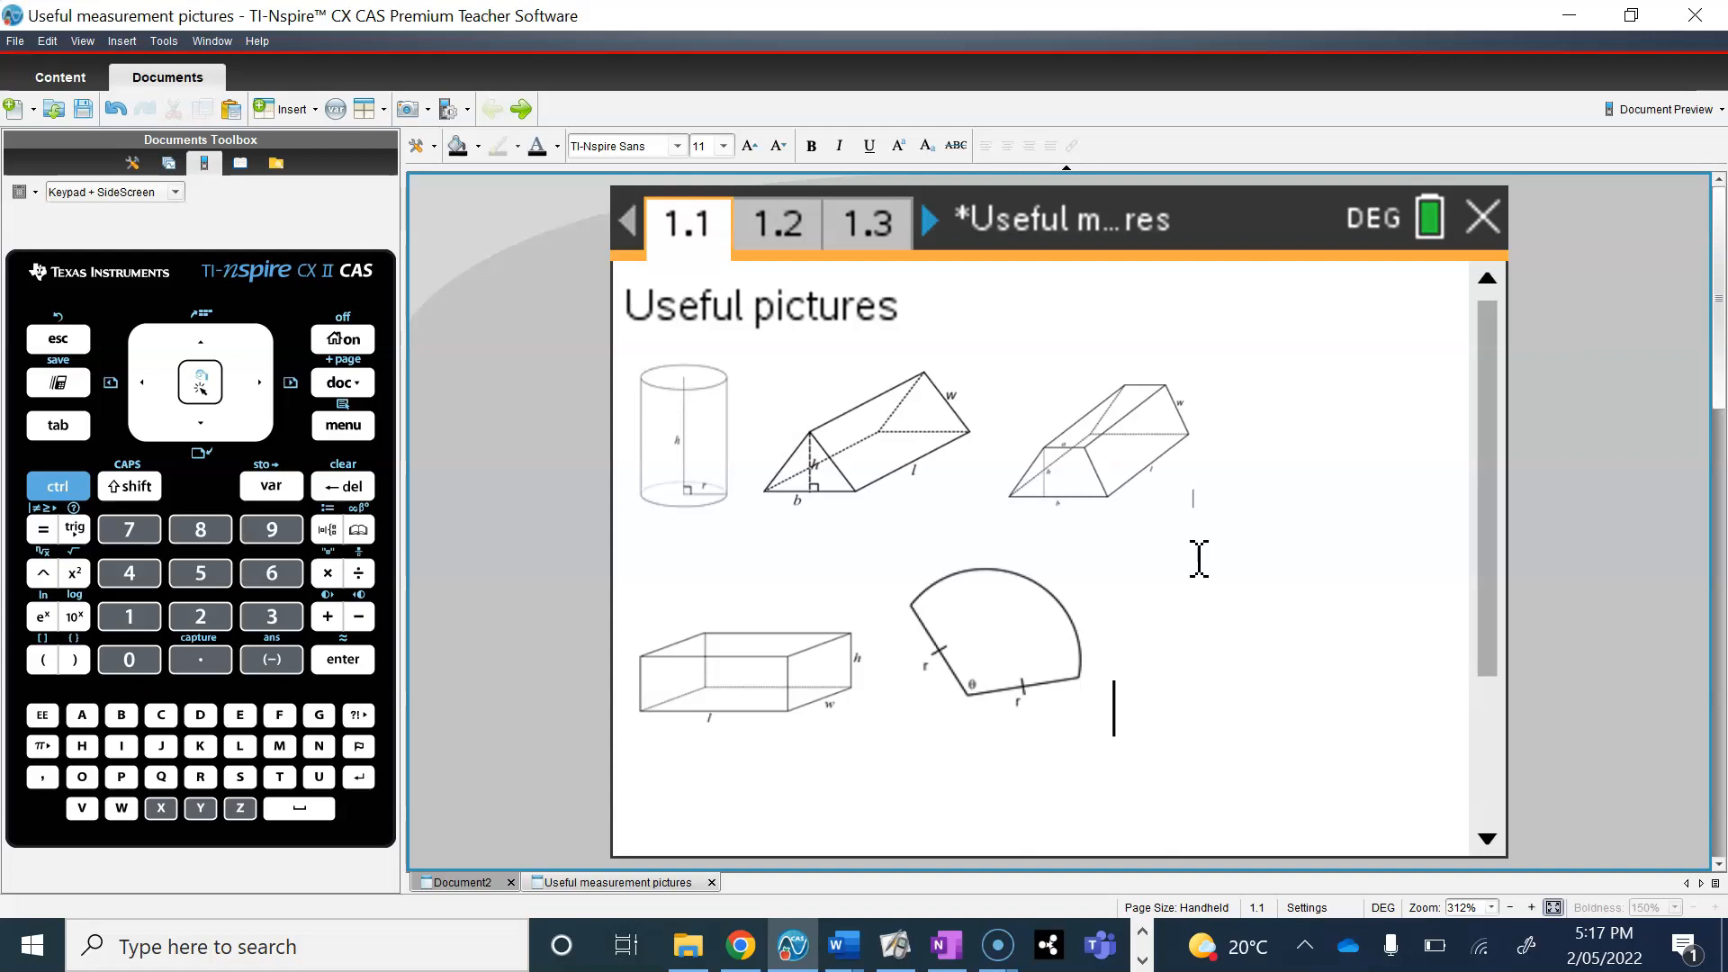
pyautogui.click(866, 346)
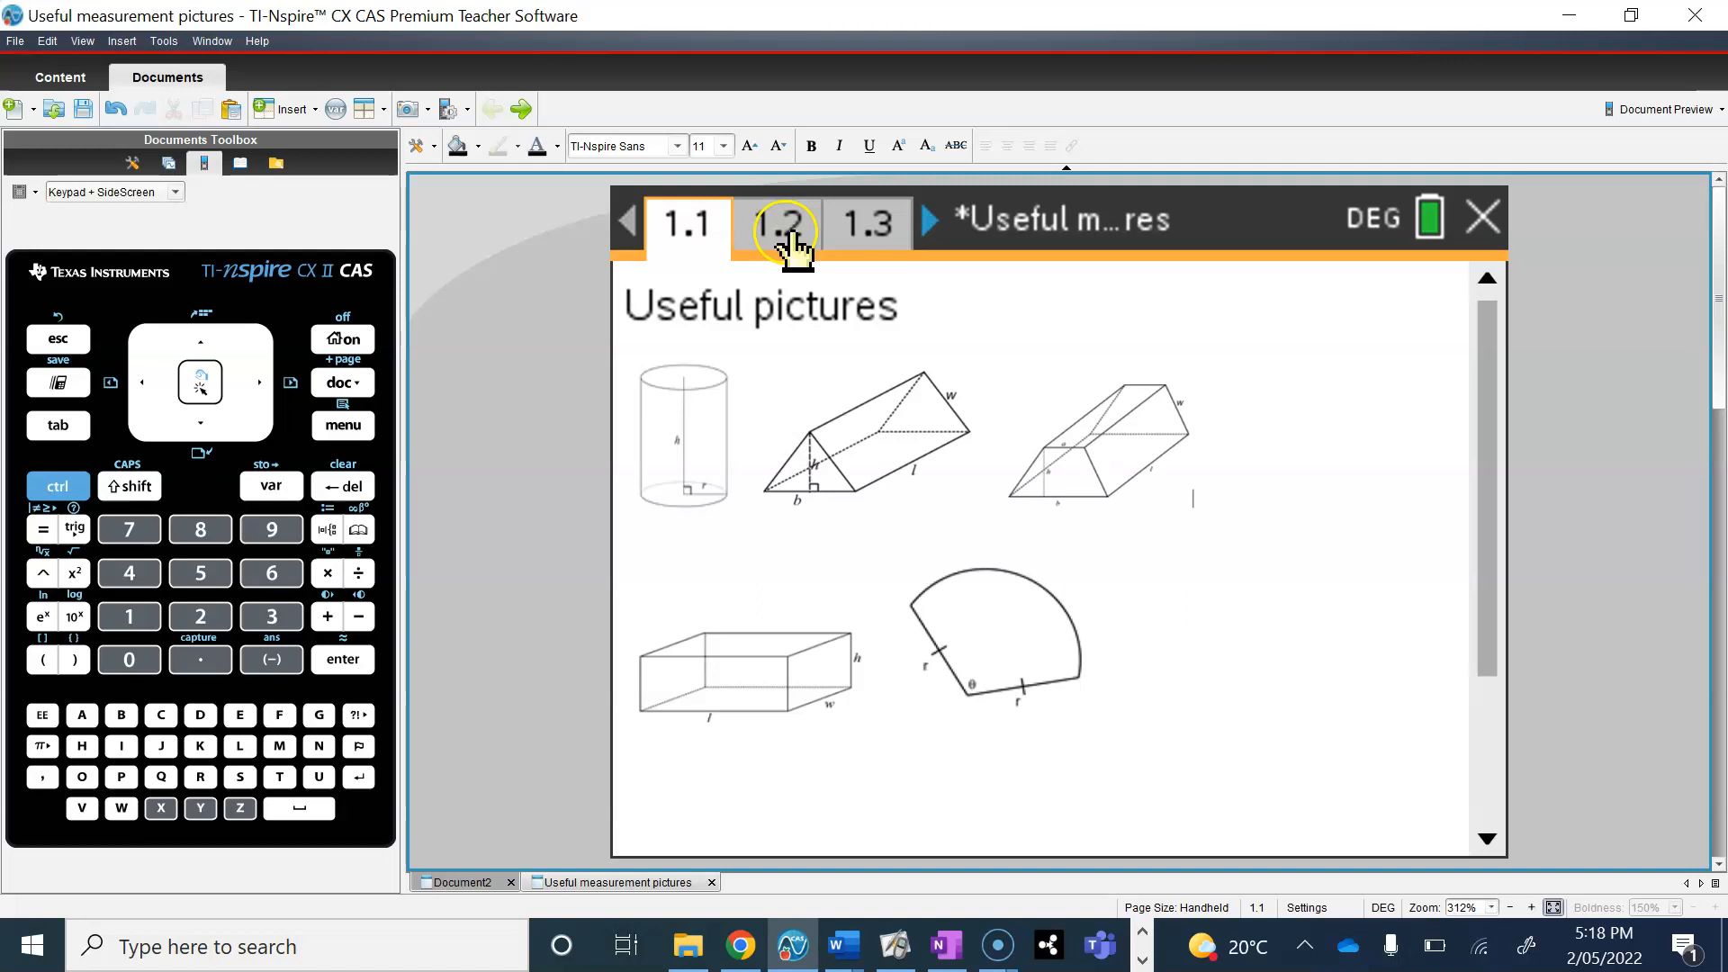
pyautogui.click(788, 241)
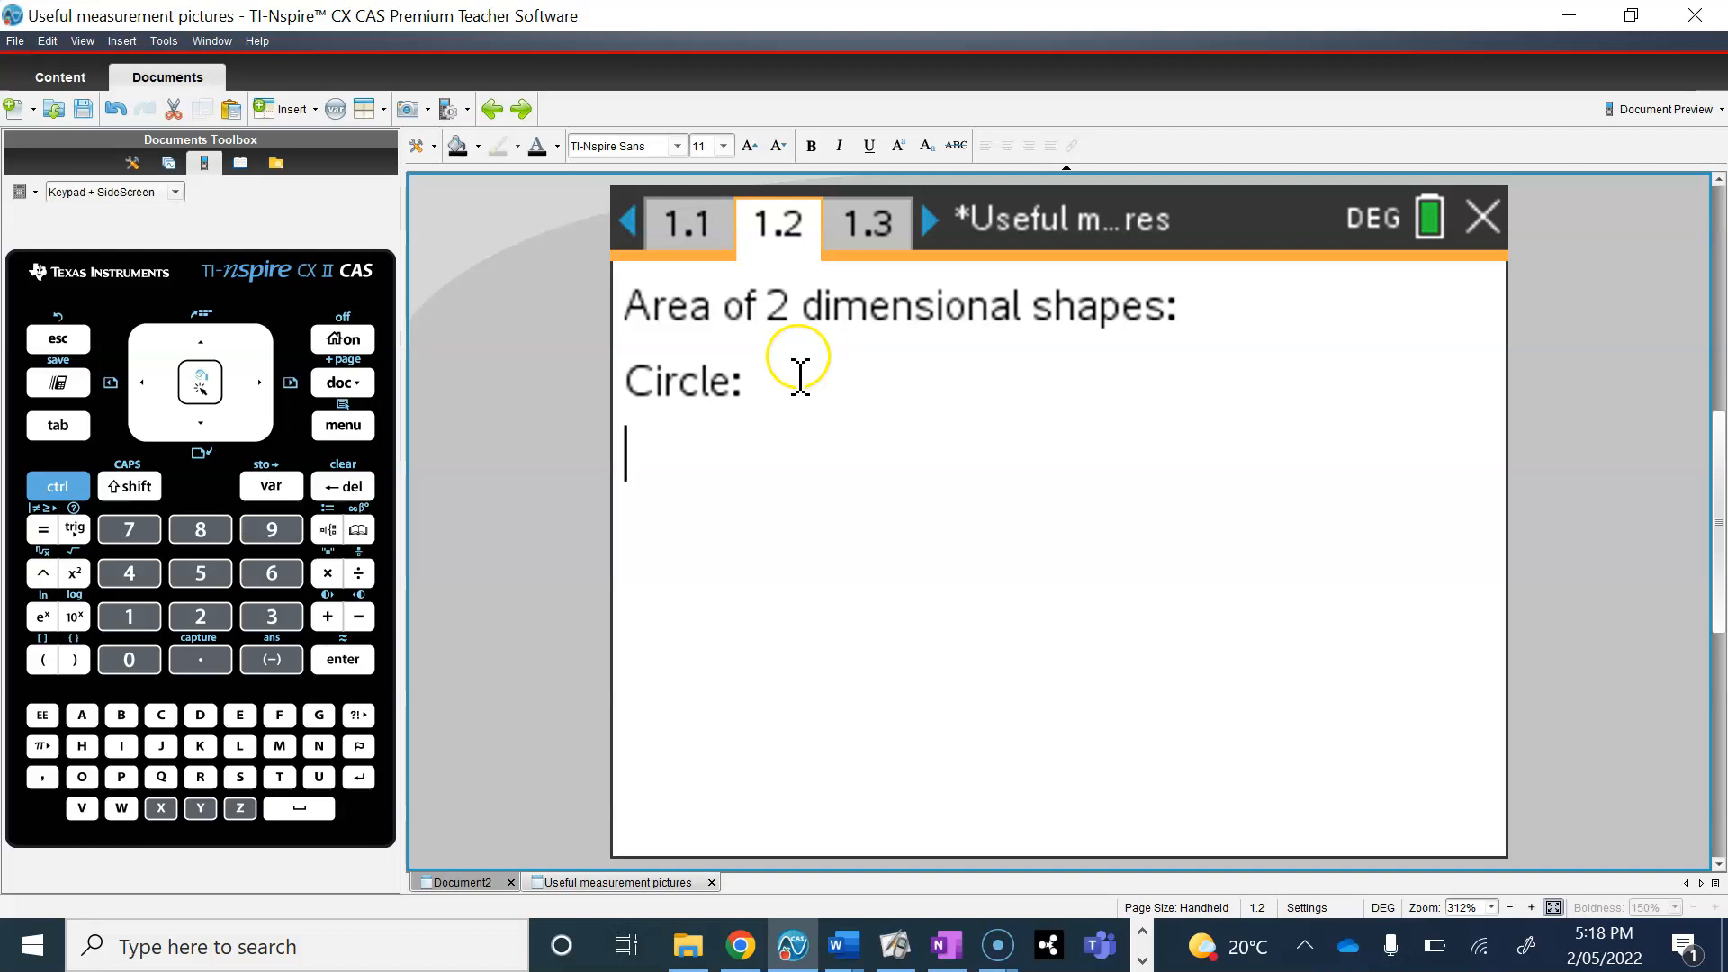
# Step: Define the function areacircle(r):=π·r² in a new math box below the "Circle:" heading and evaluate it
pyautogui.hotkey('ctrl', 'm')
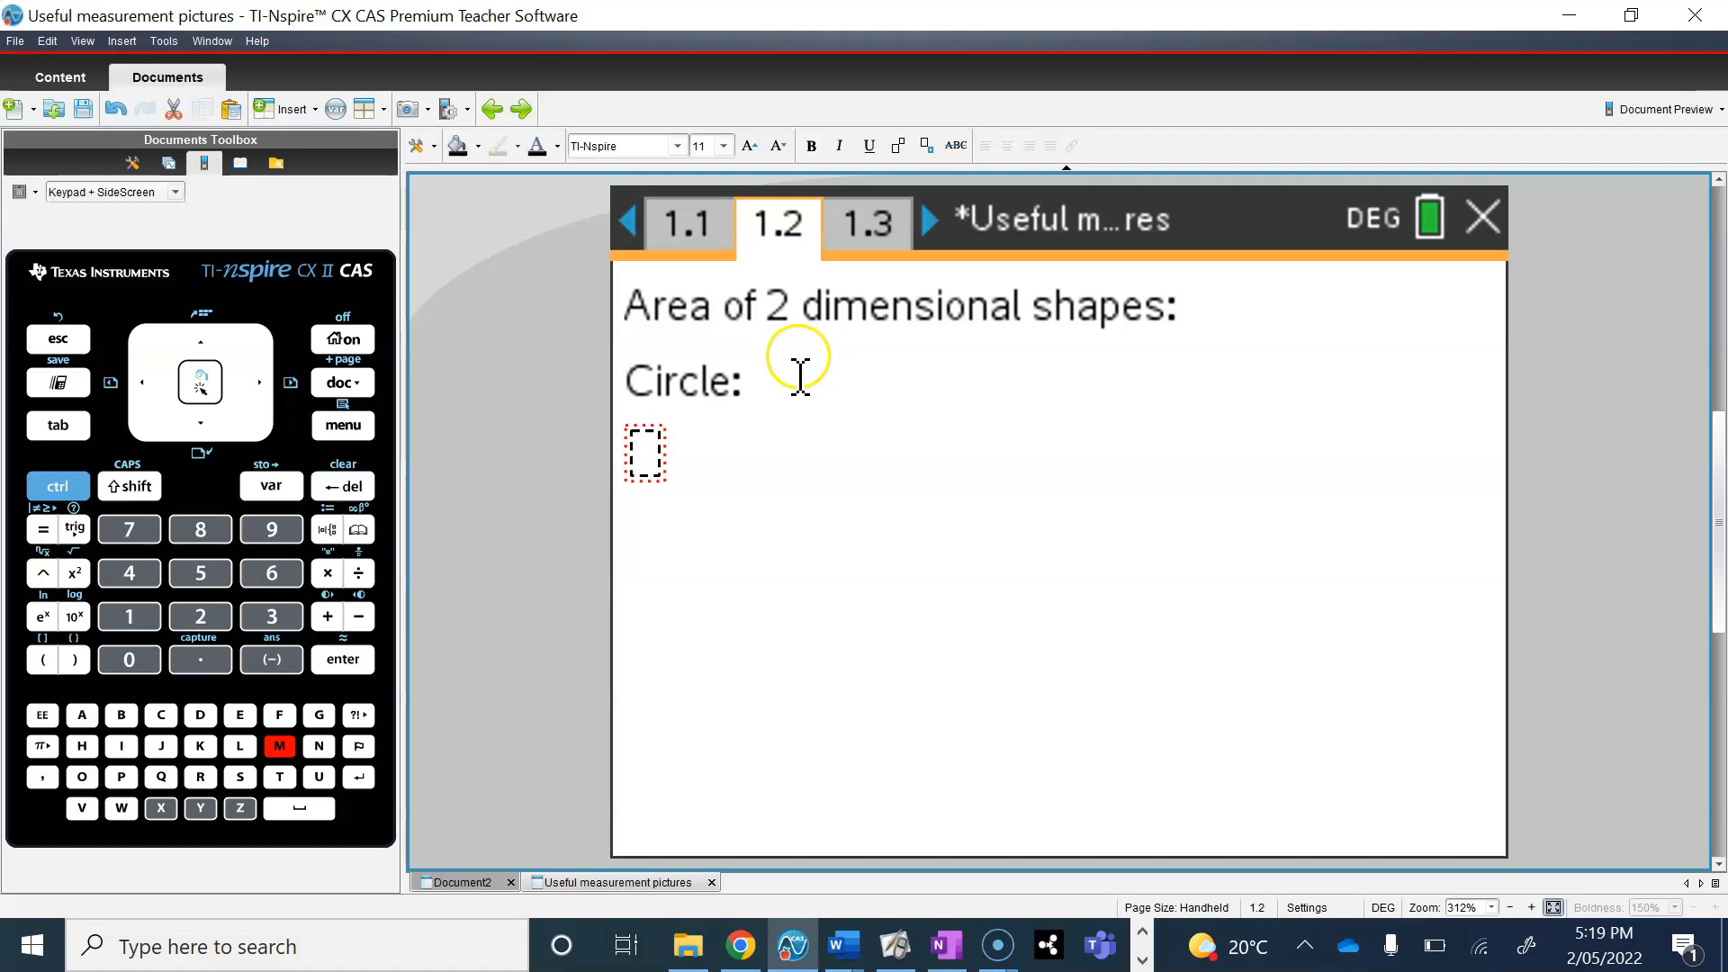
pyautogui.write('areacircle')
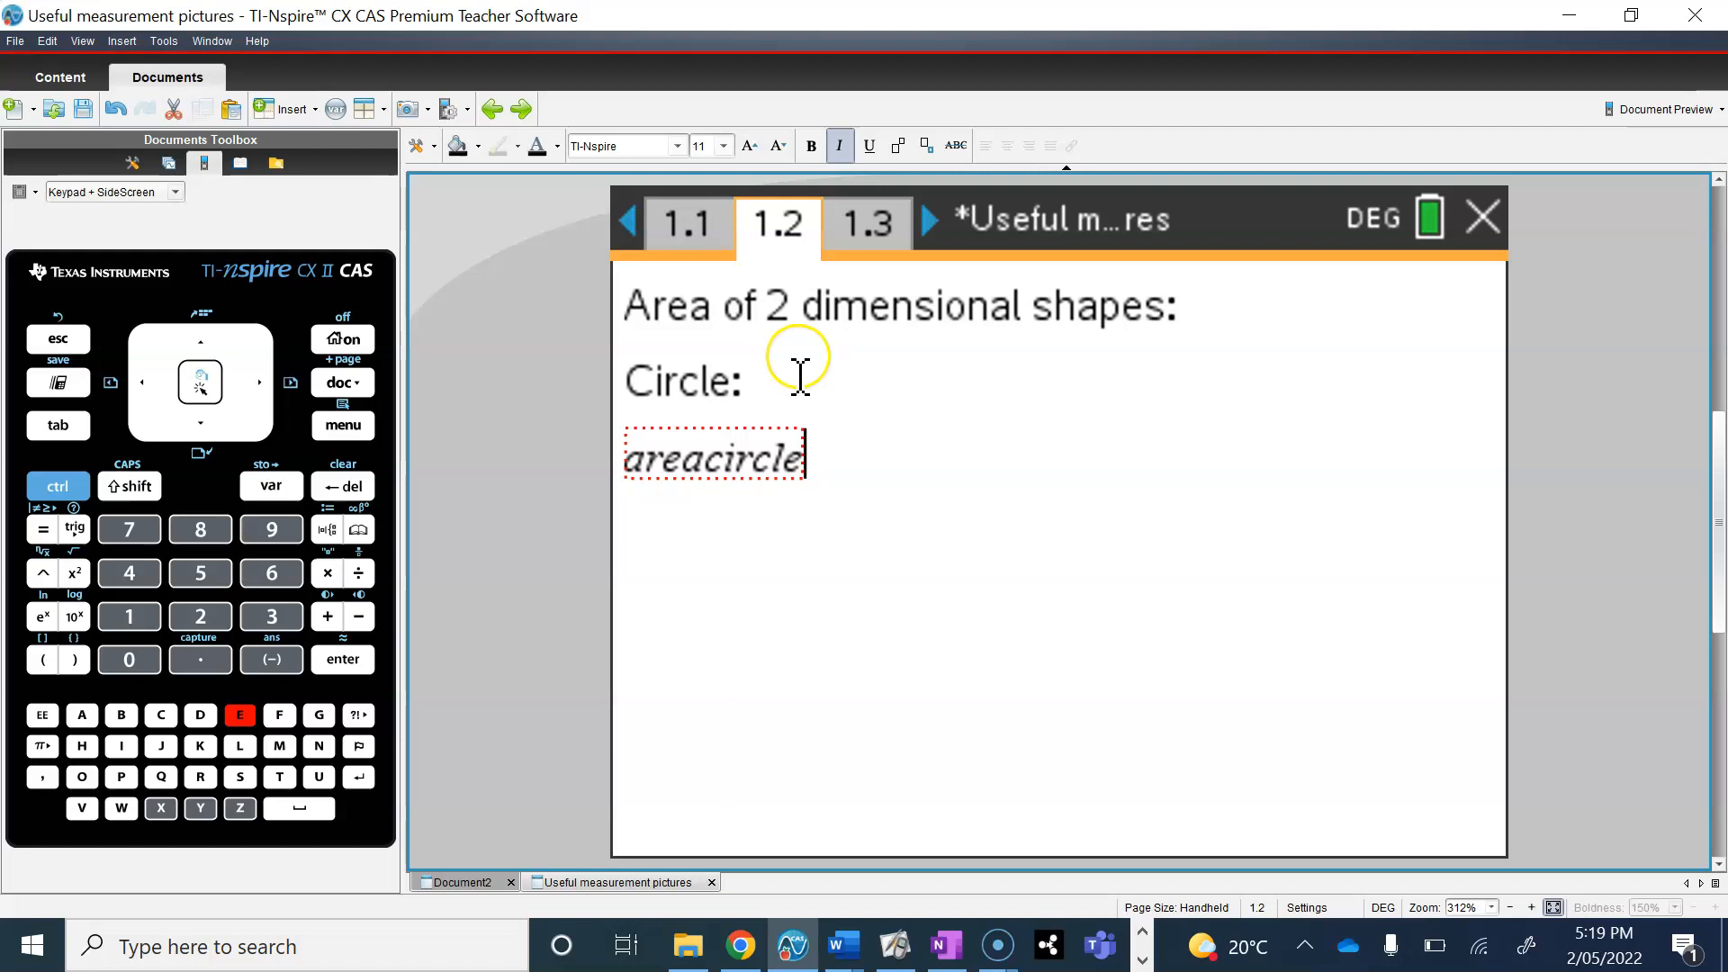
pyautogui.write('(r)')
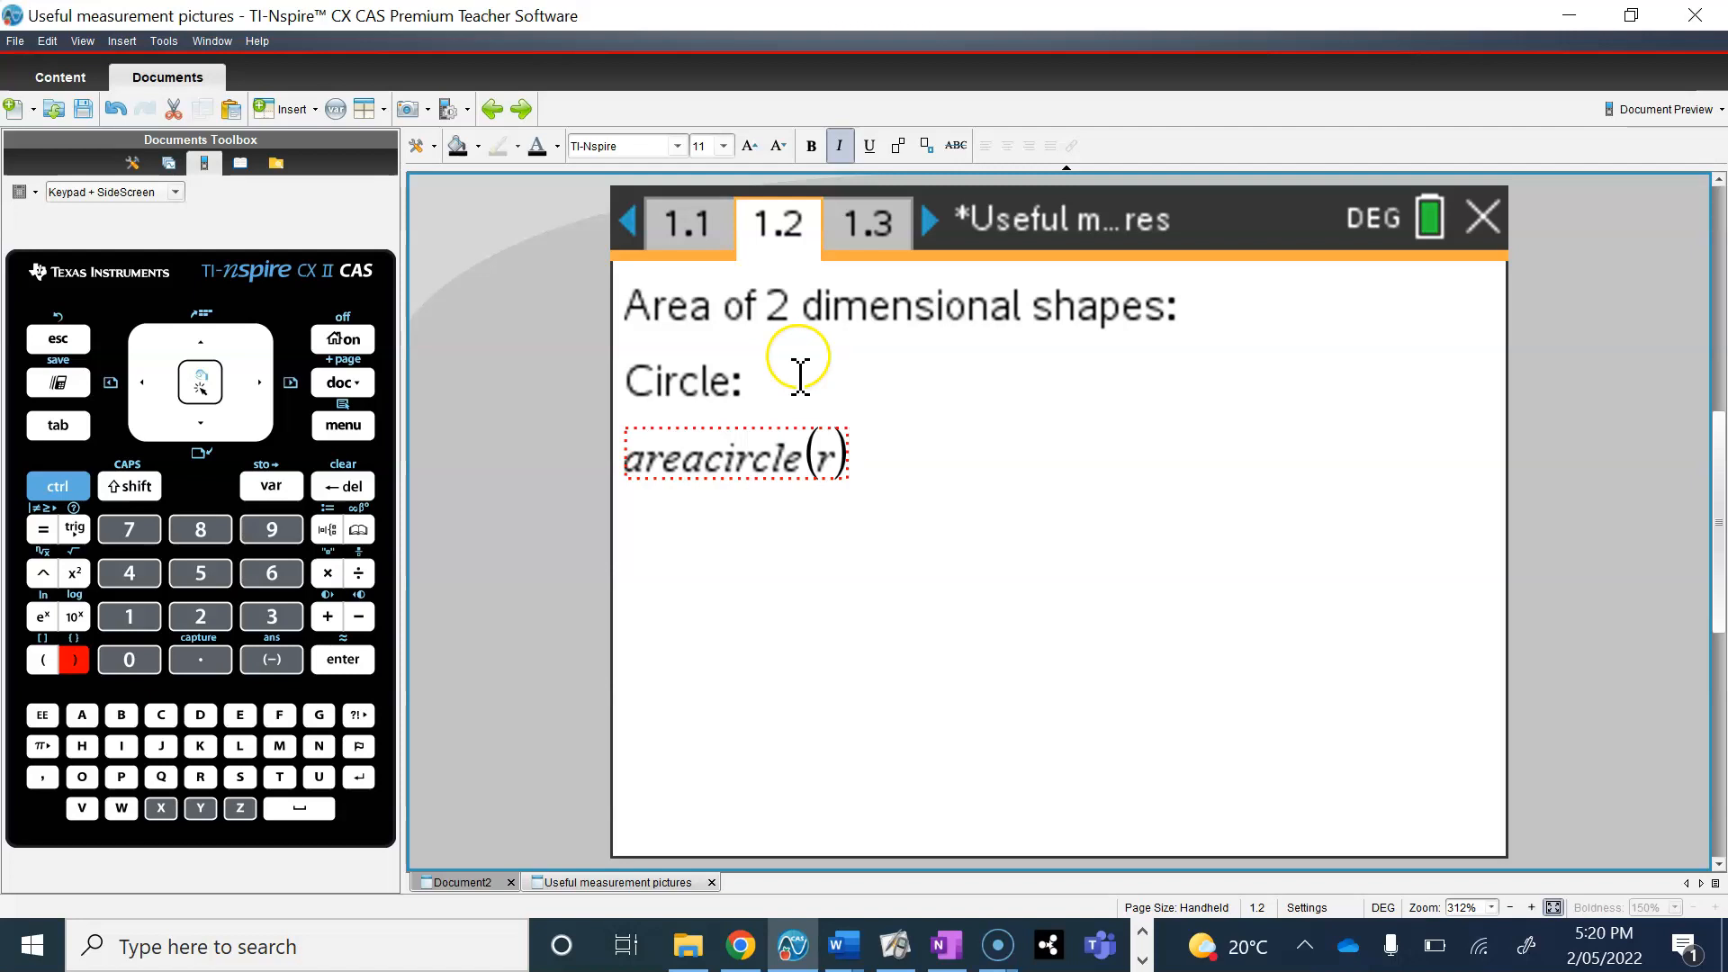
pyautogui.click(72, 488)
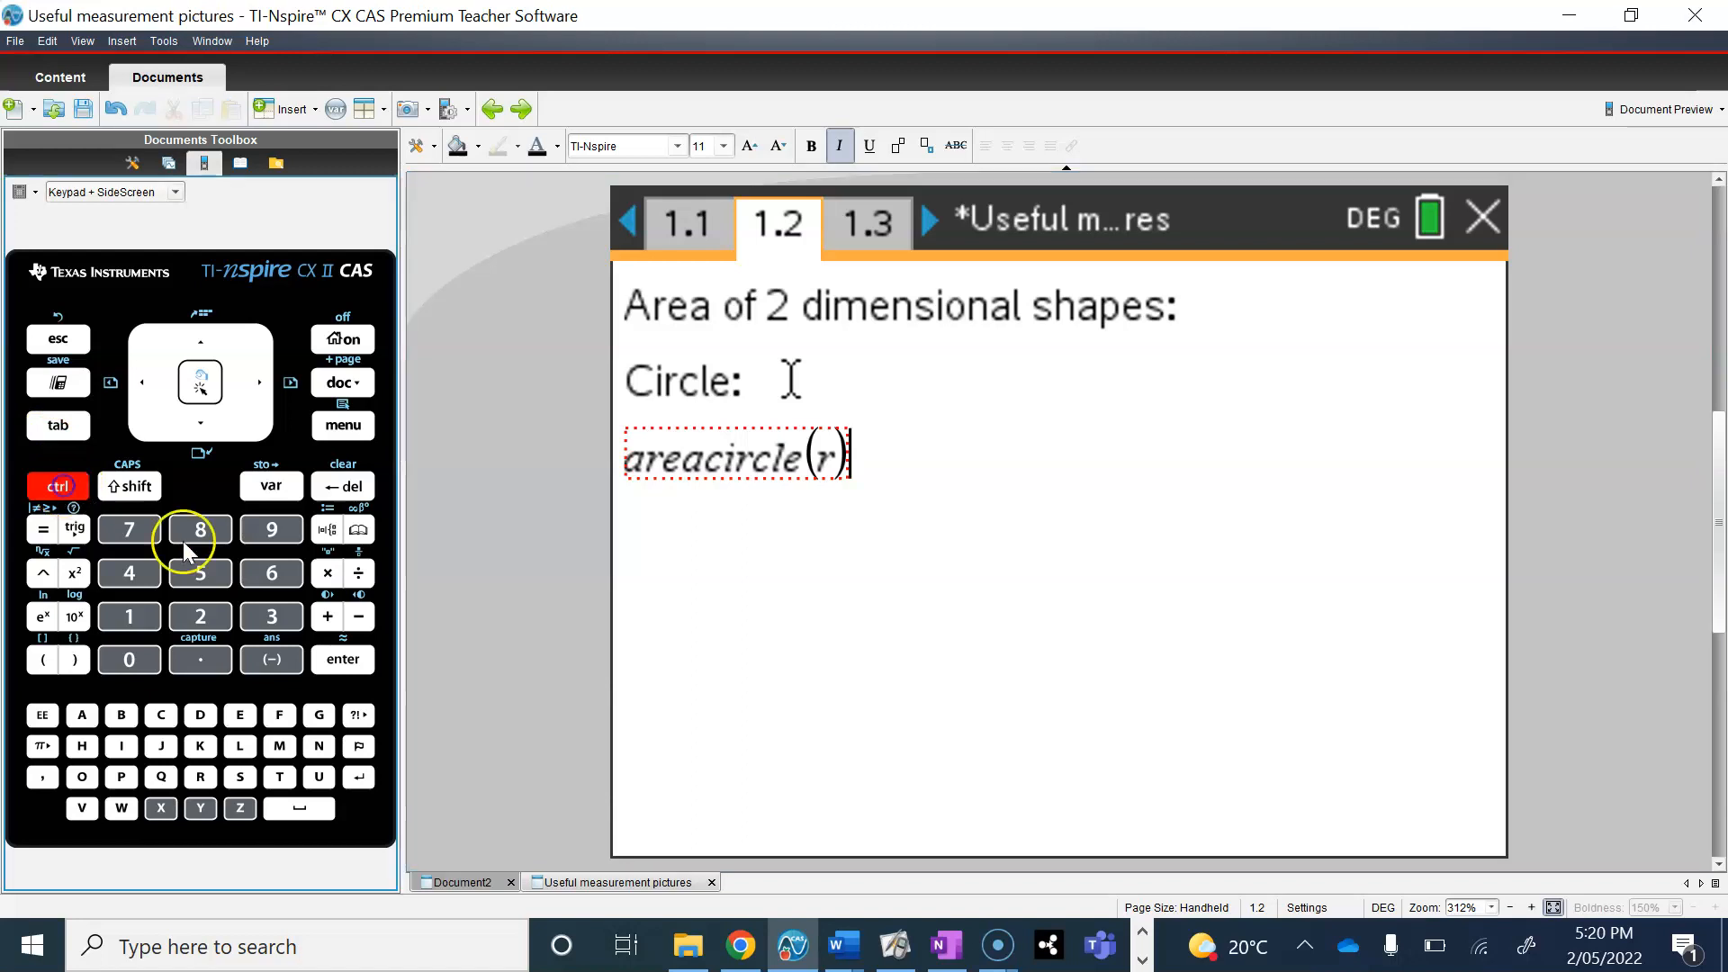
pyautogui.click(328, 530)
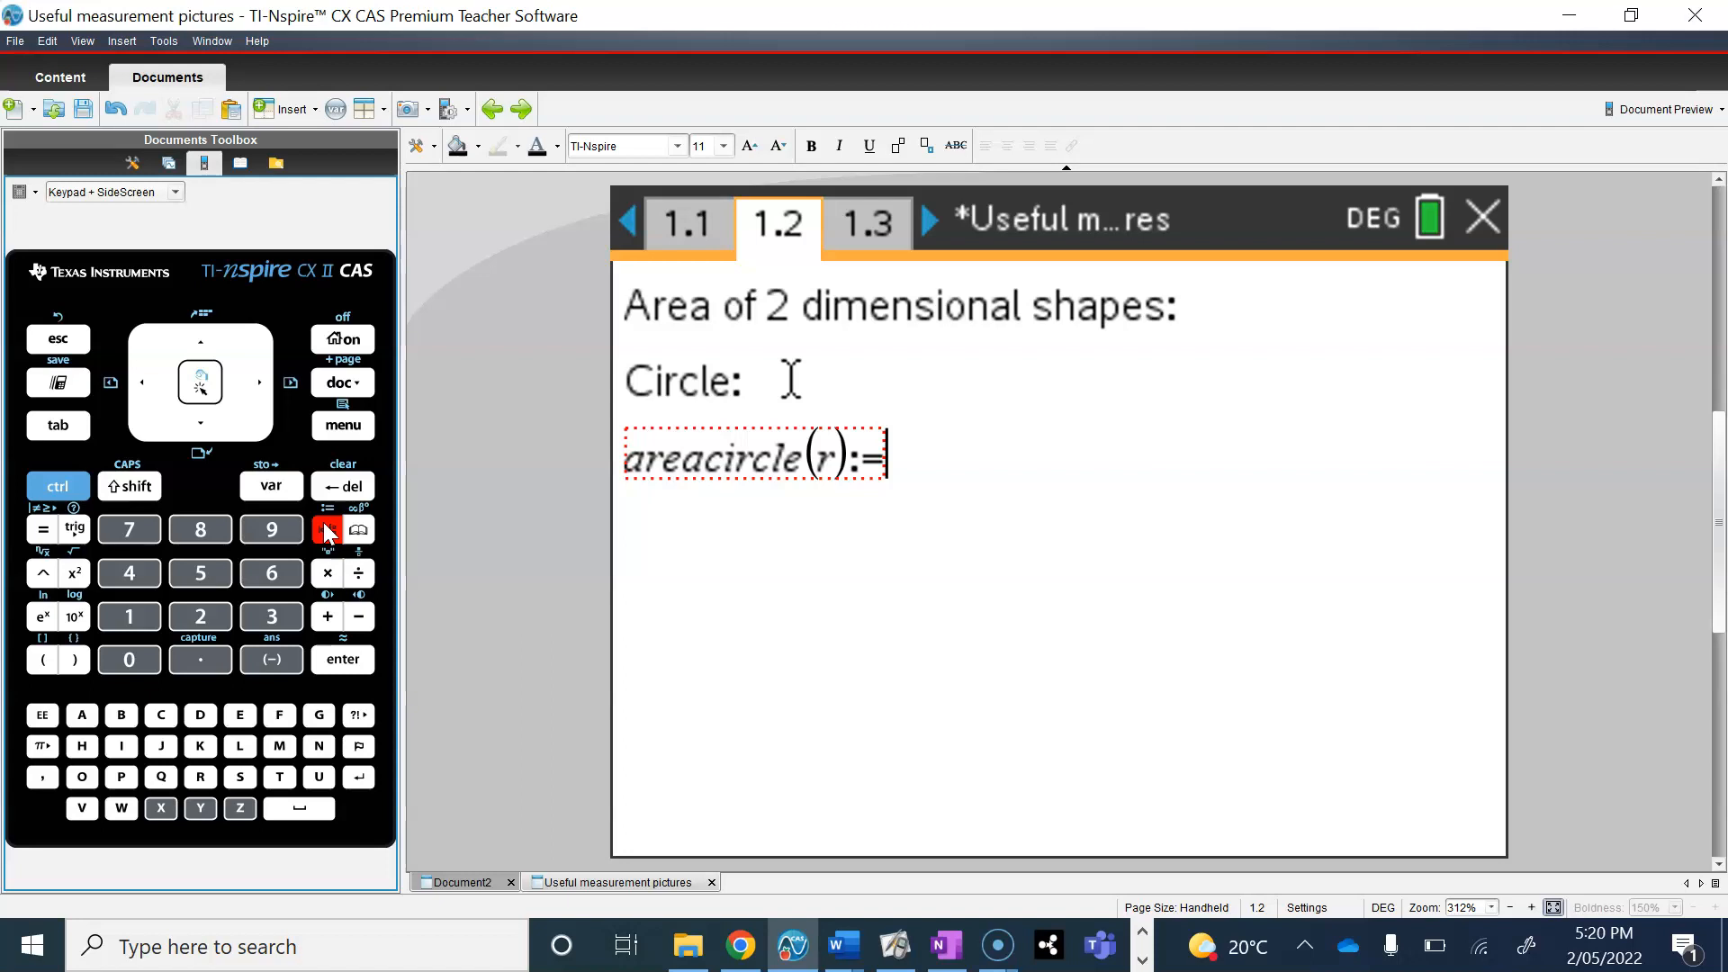
pyautogui.click(42, 747)
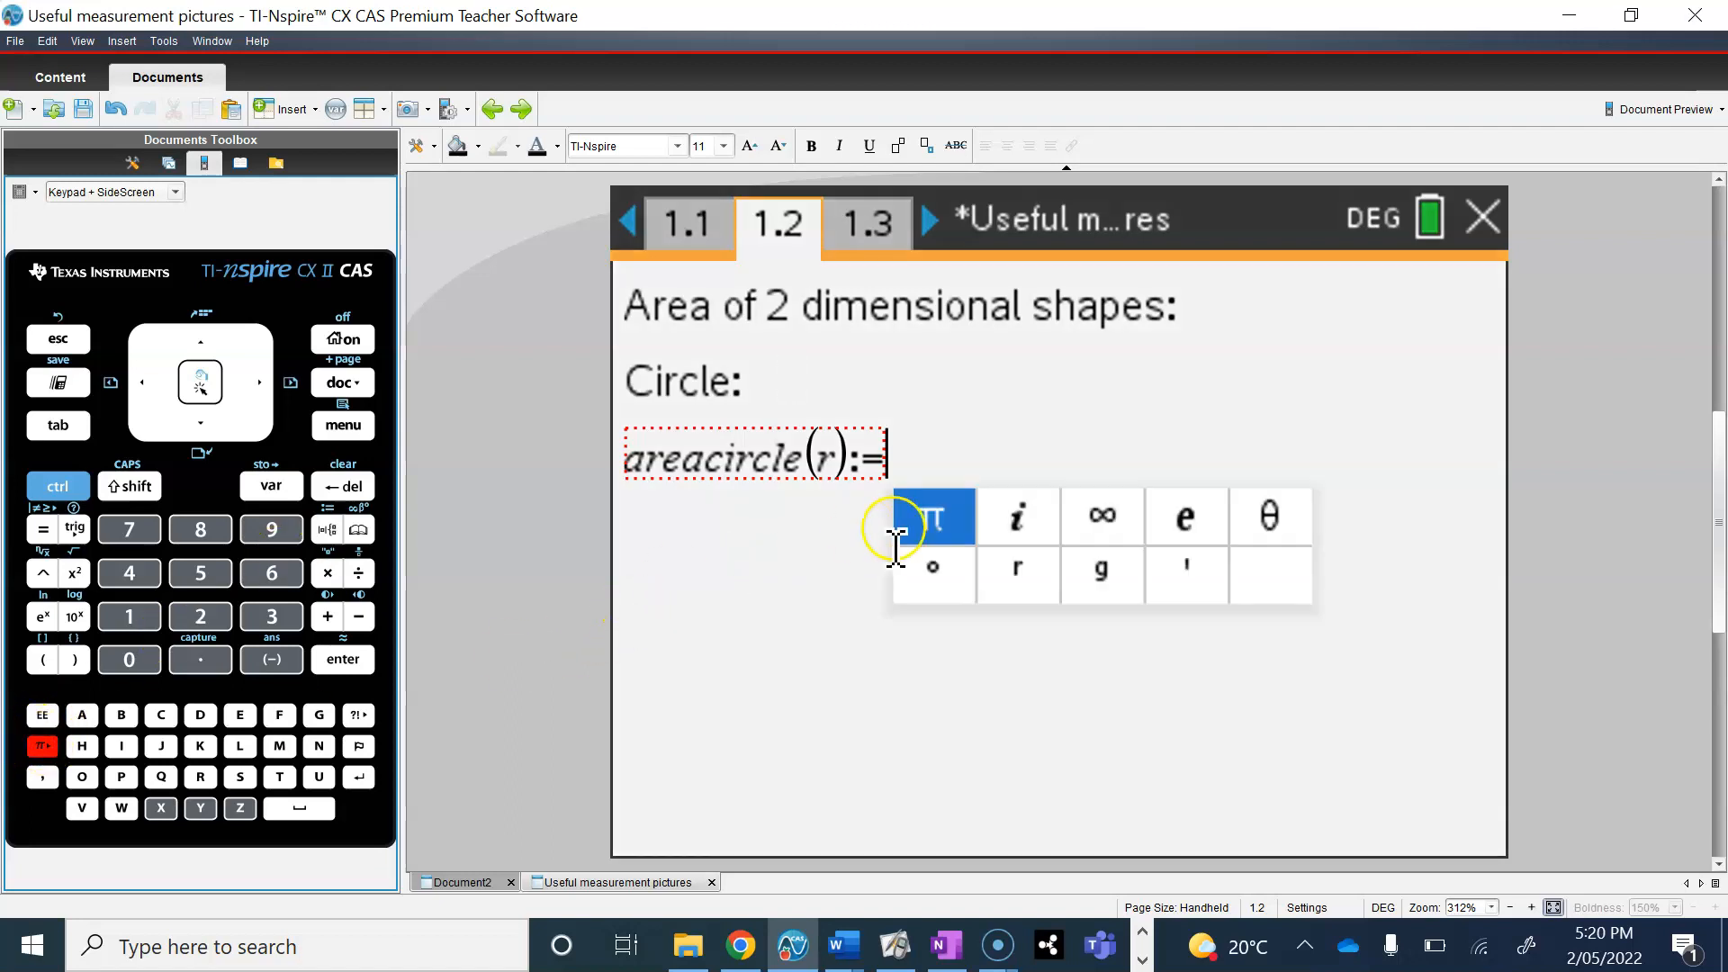
pyautogui.click(939, 513)
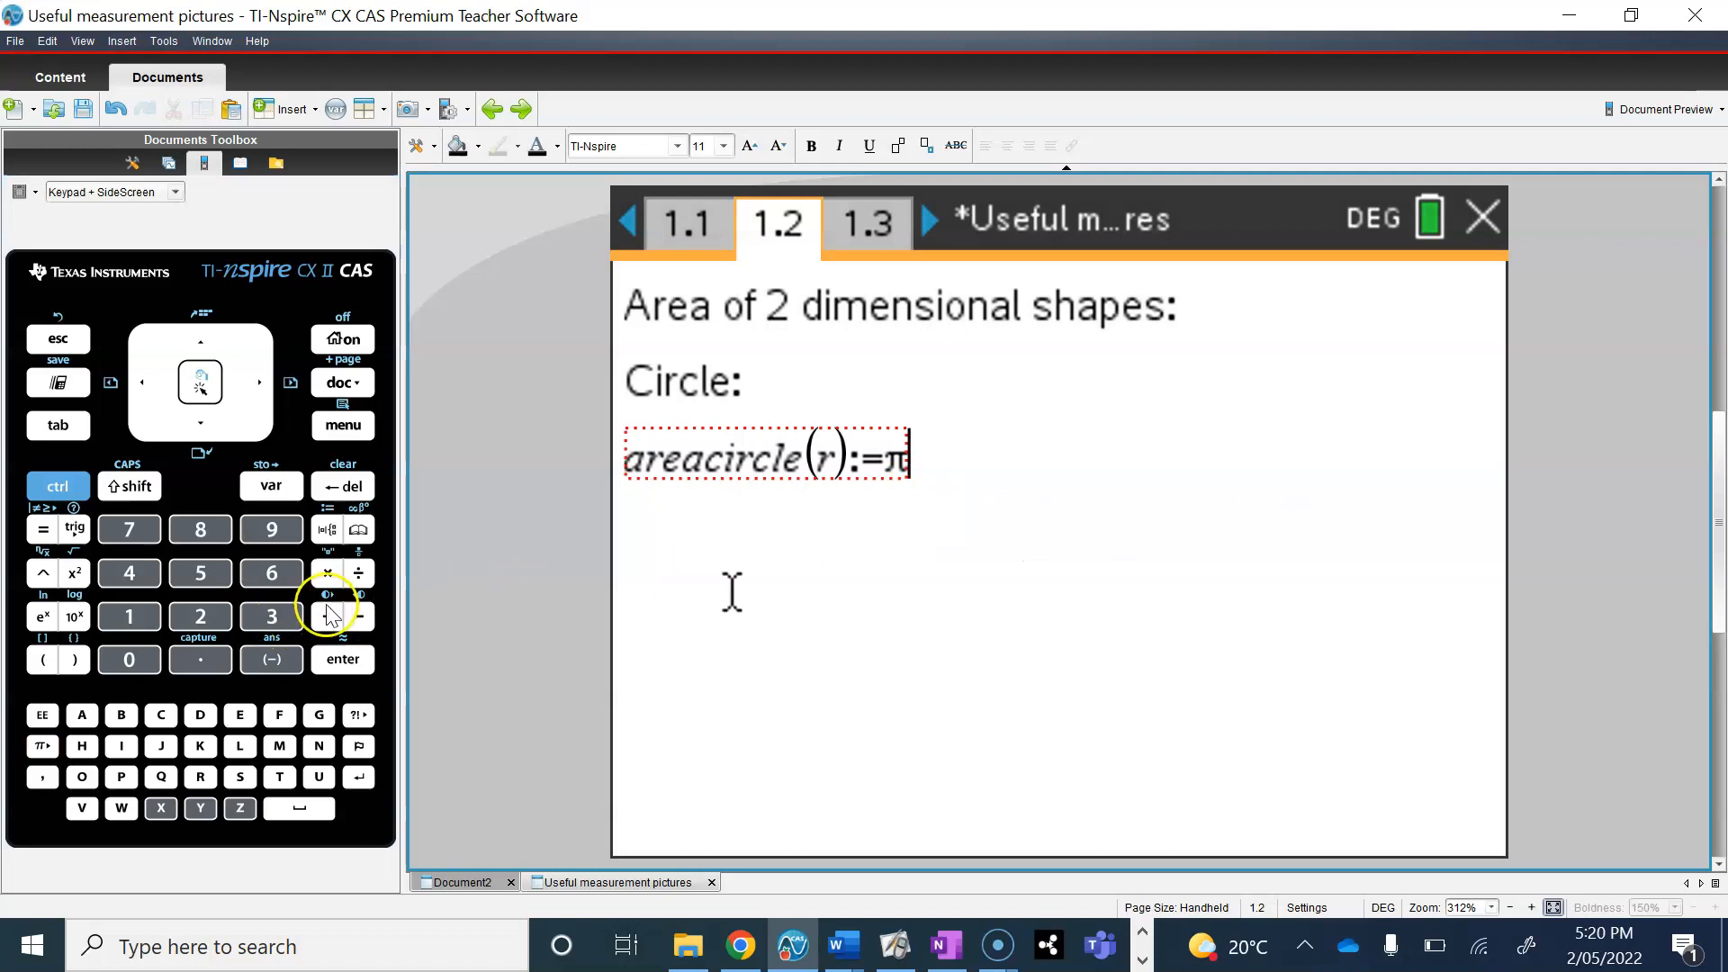
pyautogui.click(330, 576)
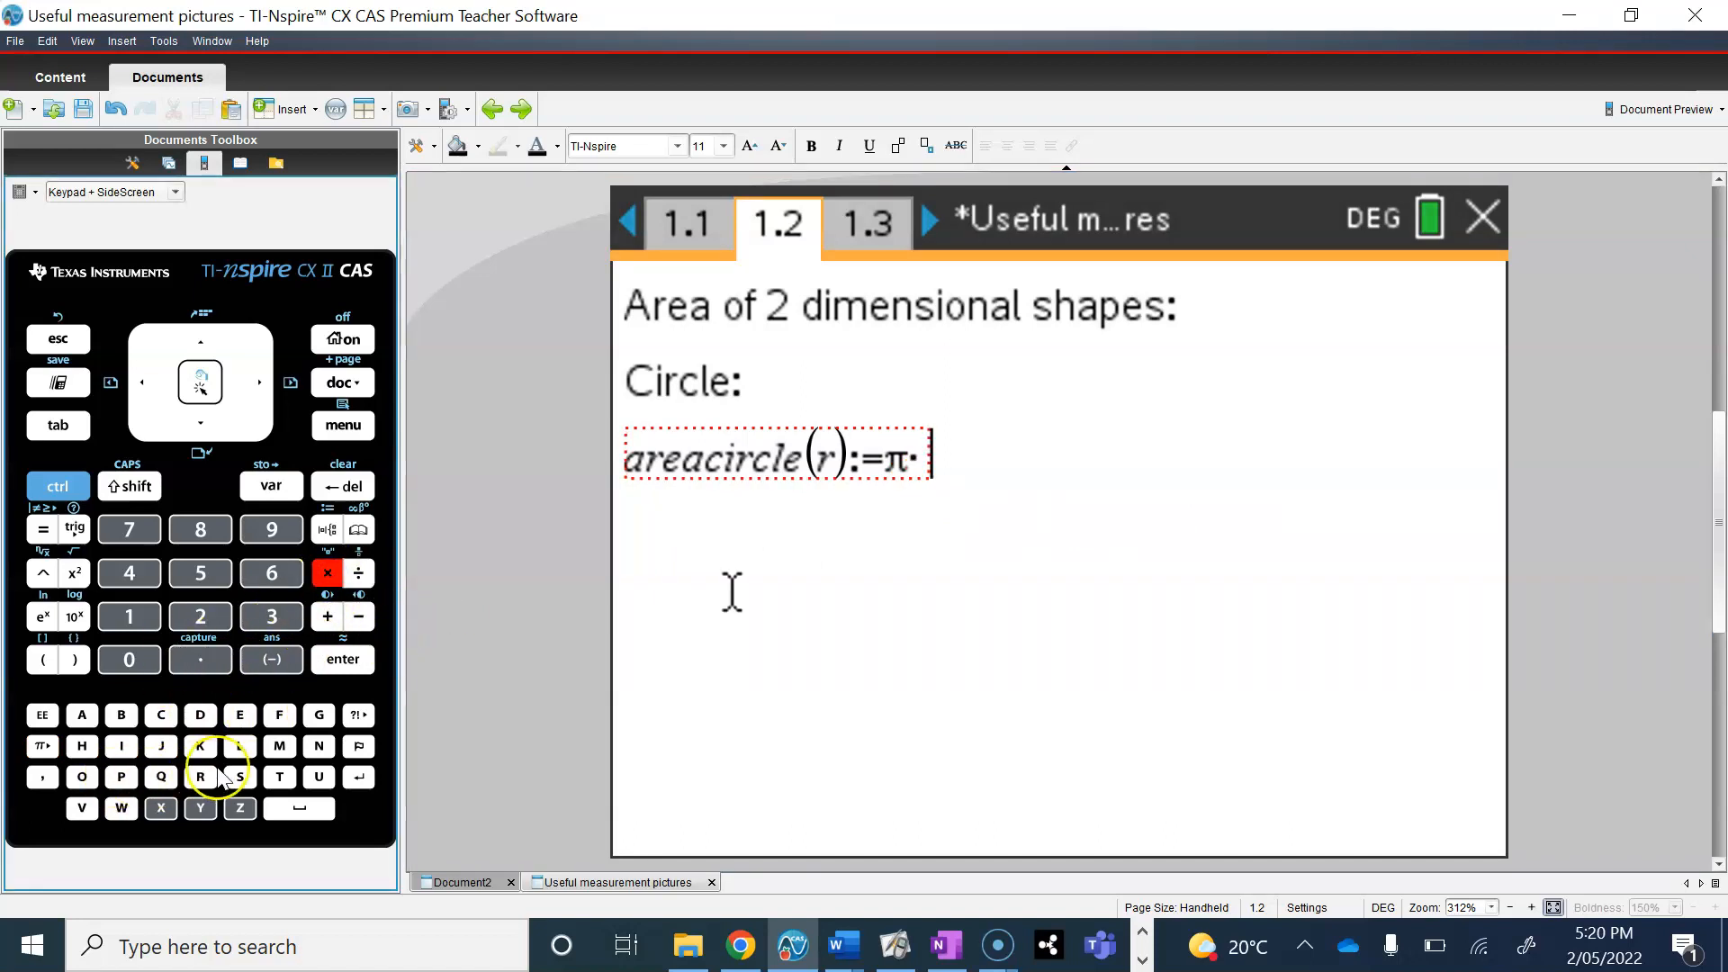
pyautogui.click(200, 777)
pyautogui.click(76, 577)
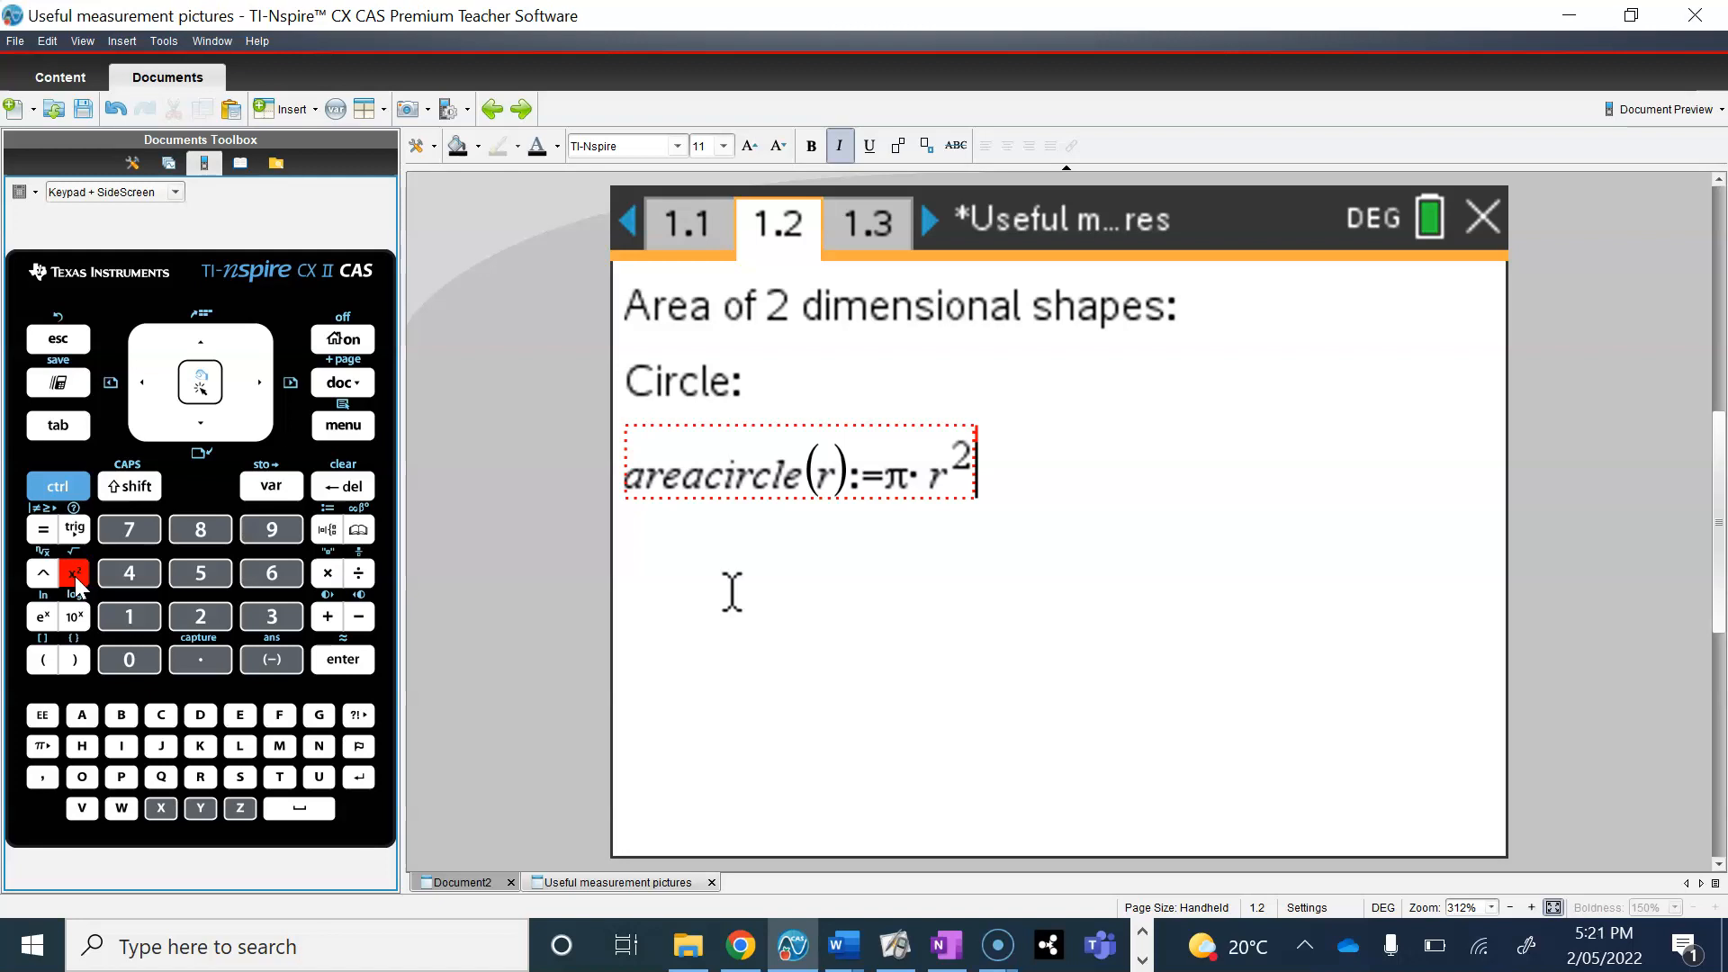
pyautogui.press('Return')
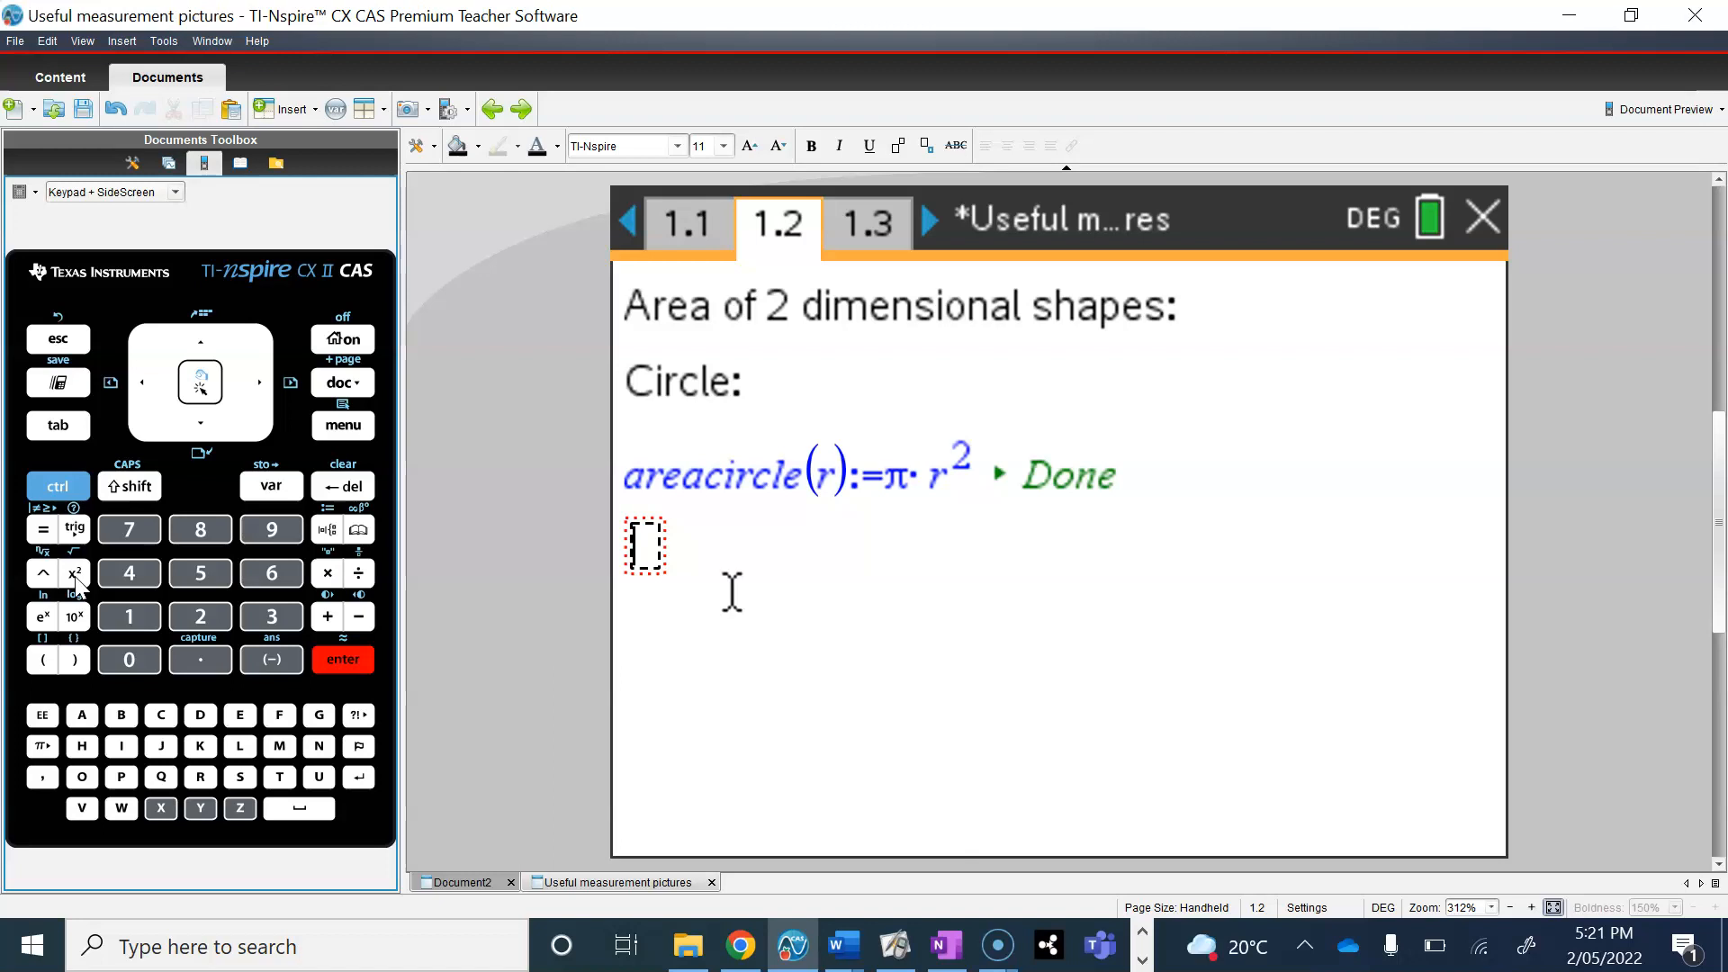
# Step: Enter the function name areacircle in the math box below the circle area definition
pyautogui.write('ar')
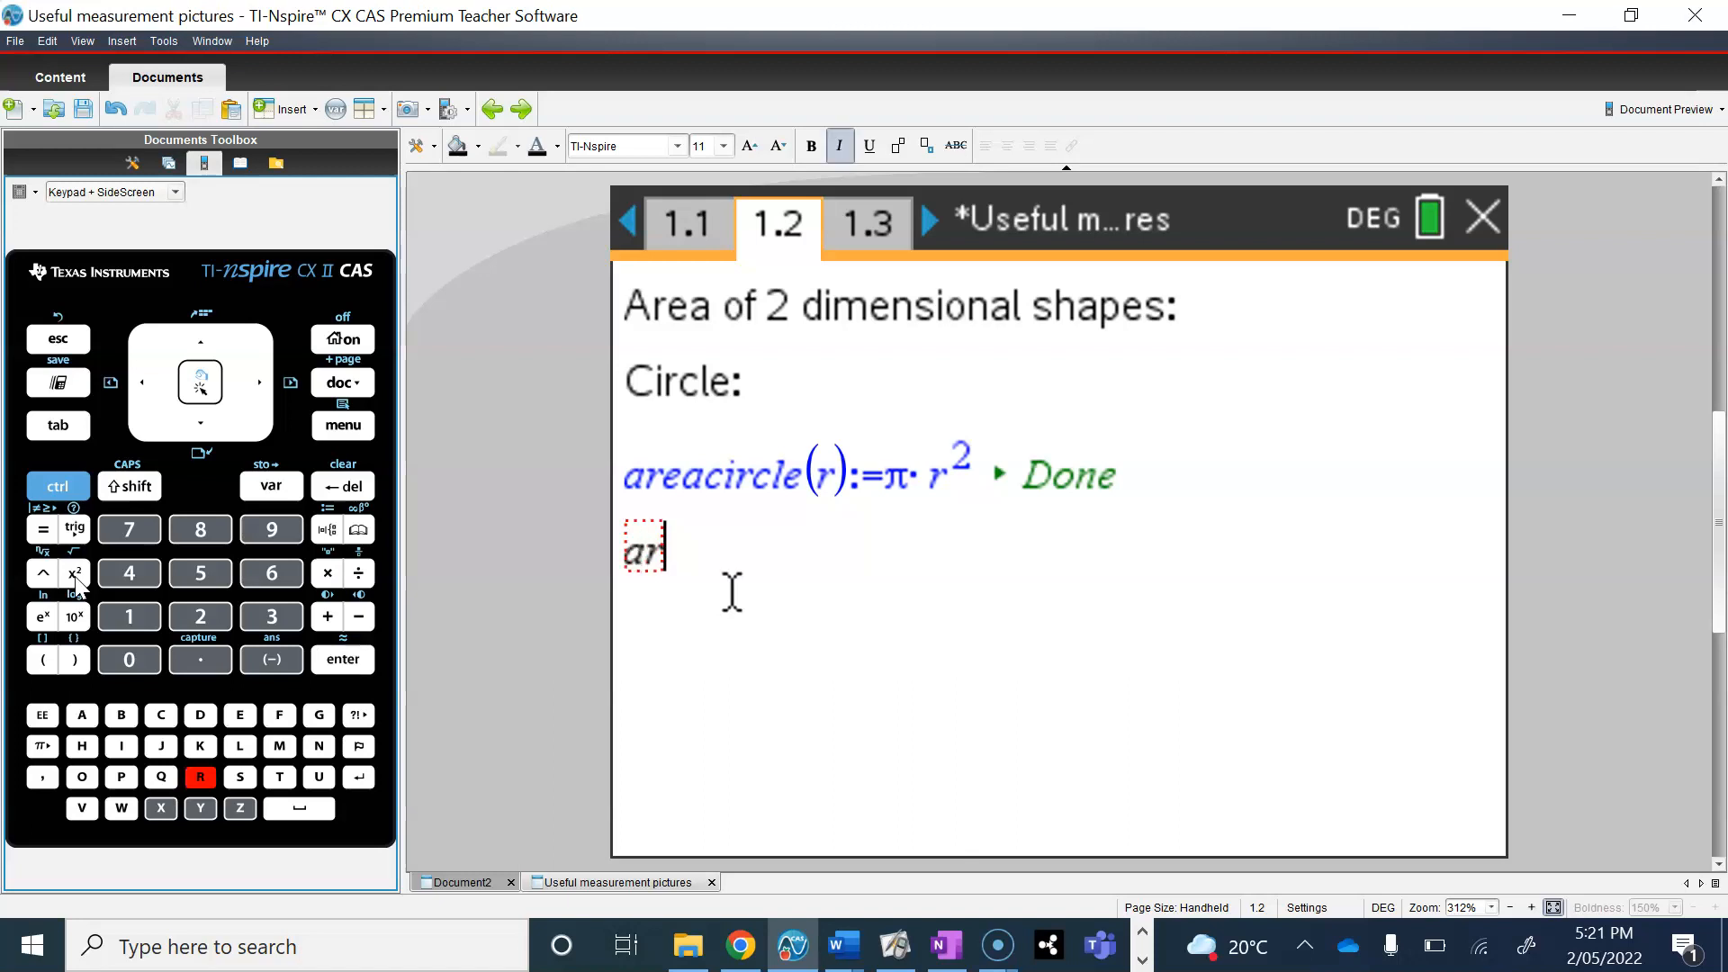
pyautogui.write('eacircle')
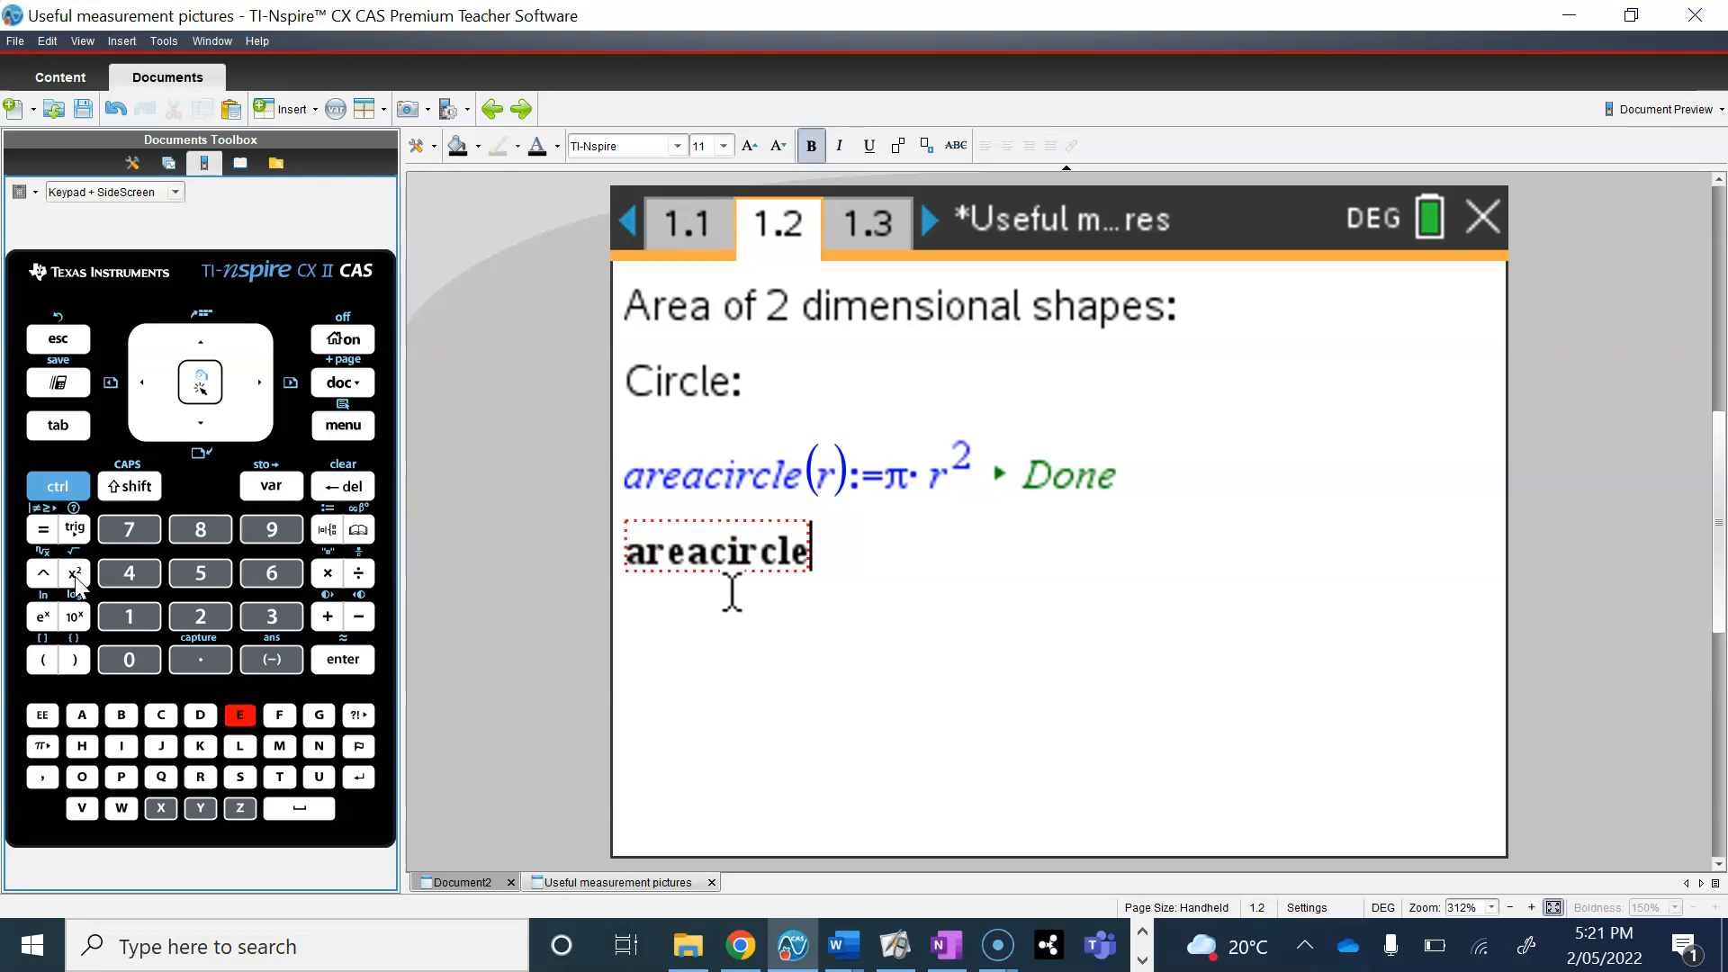
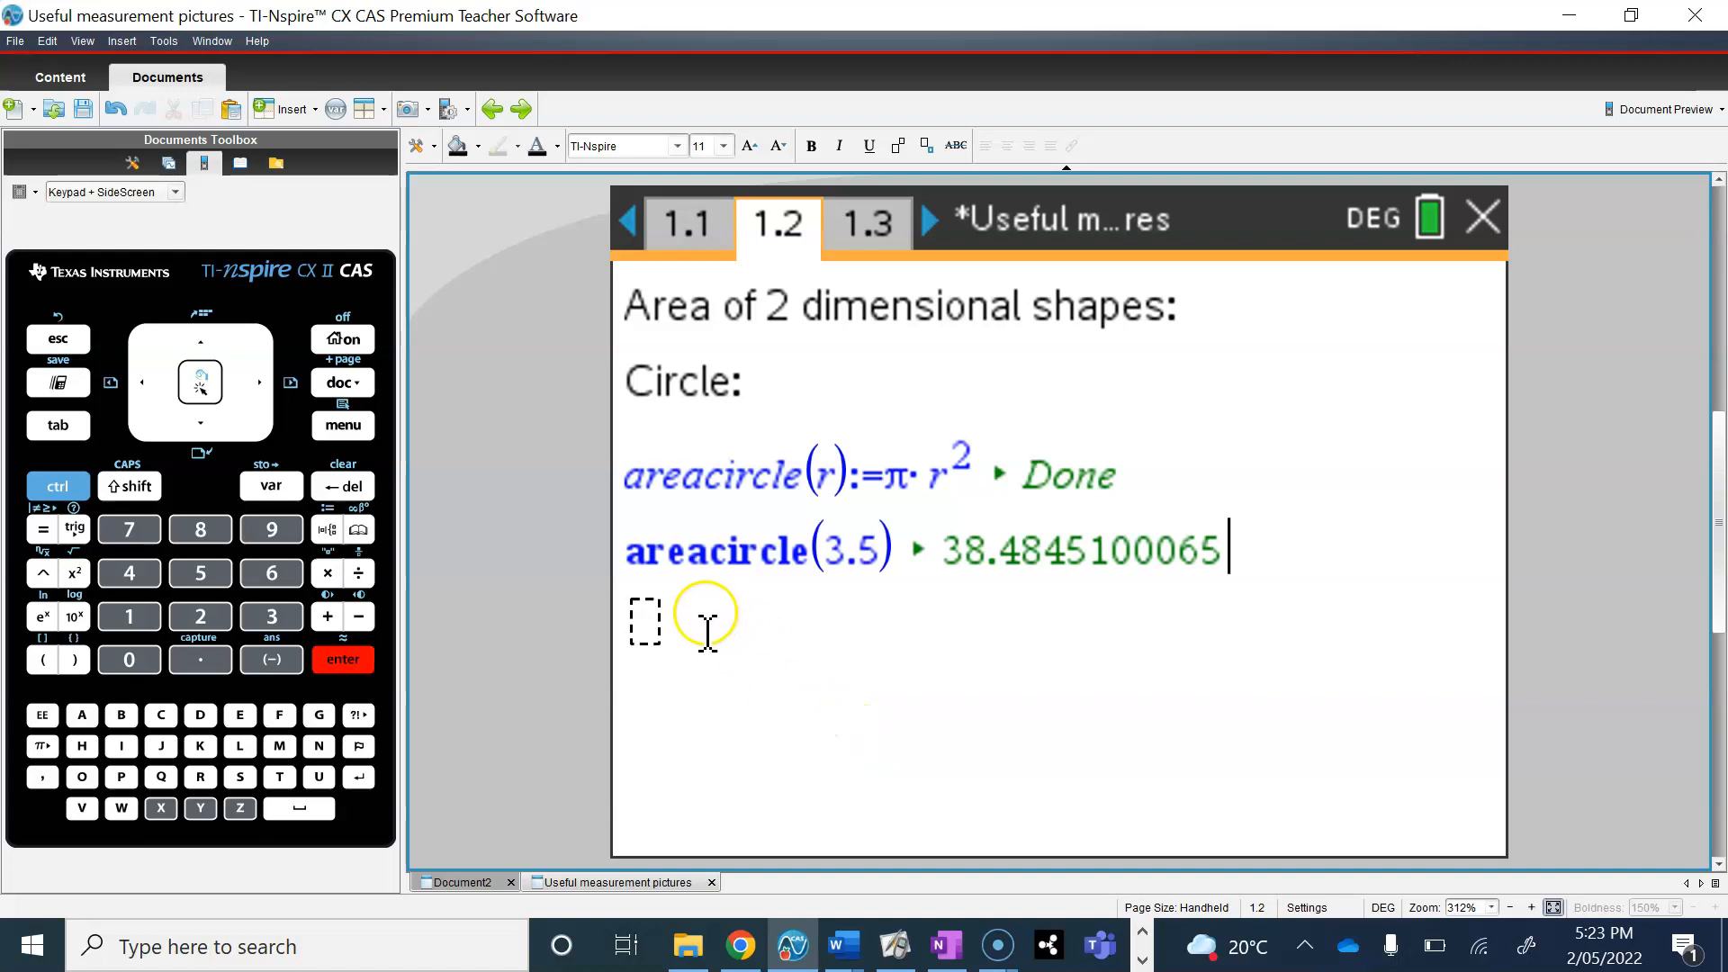
# Step: Remove the empty math box below the areacircle(3.5) line and add the text heading "Trapezium:" with a new line below it
pyautogui.click(677, 617)
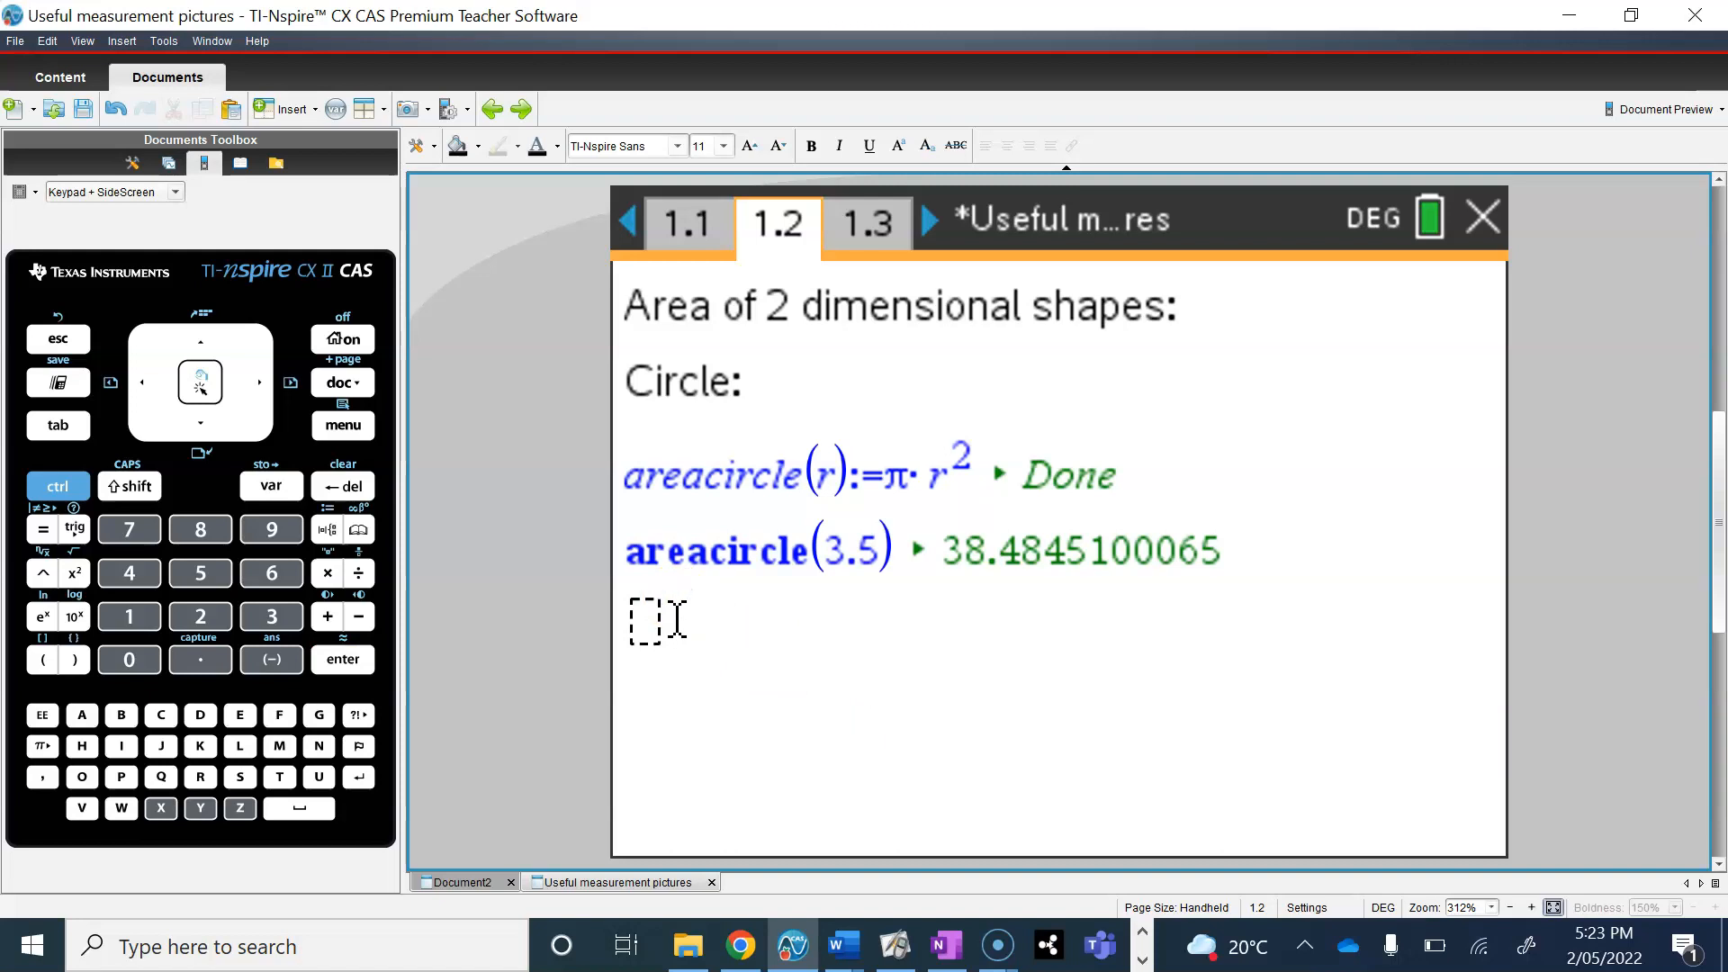
pyautogui.press('BackSpace')
pyautogui.press('BackSpace')
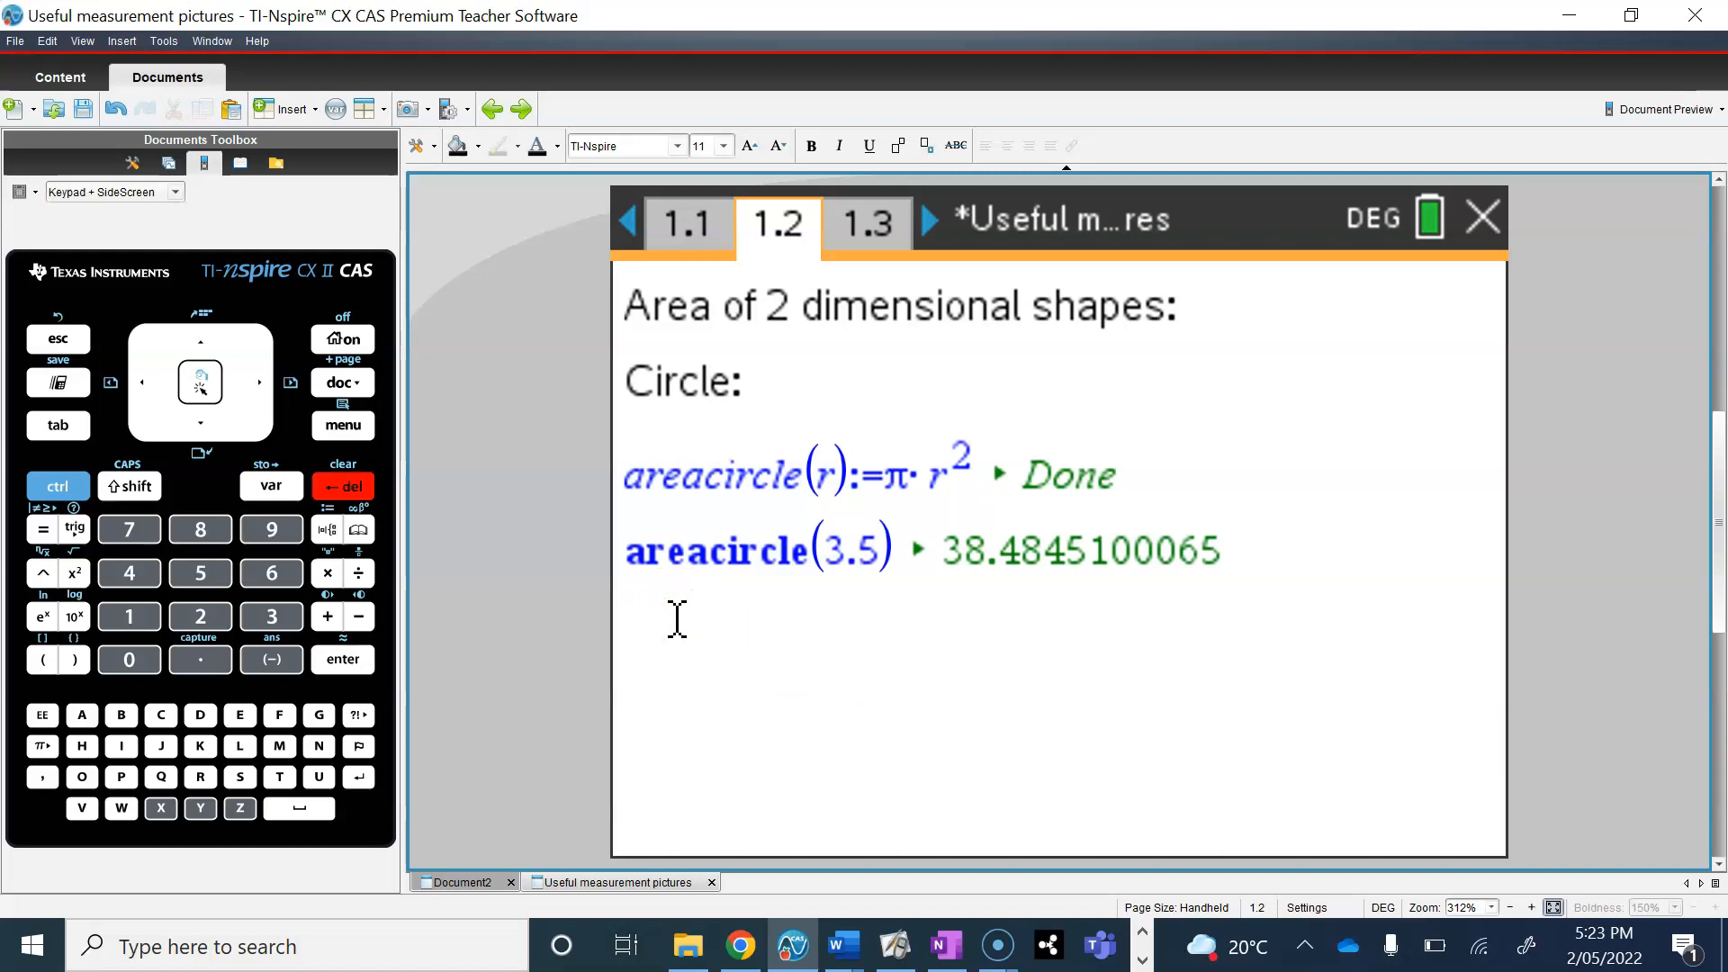
pyautogui.write('Tr')
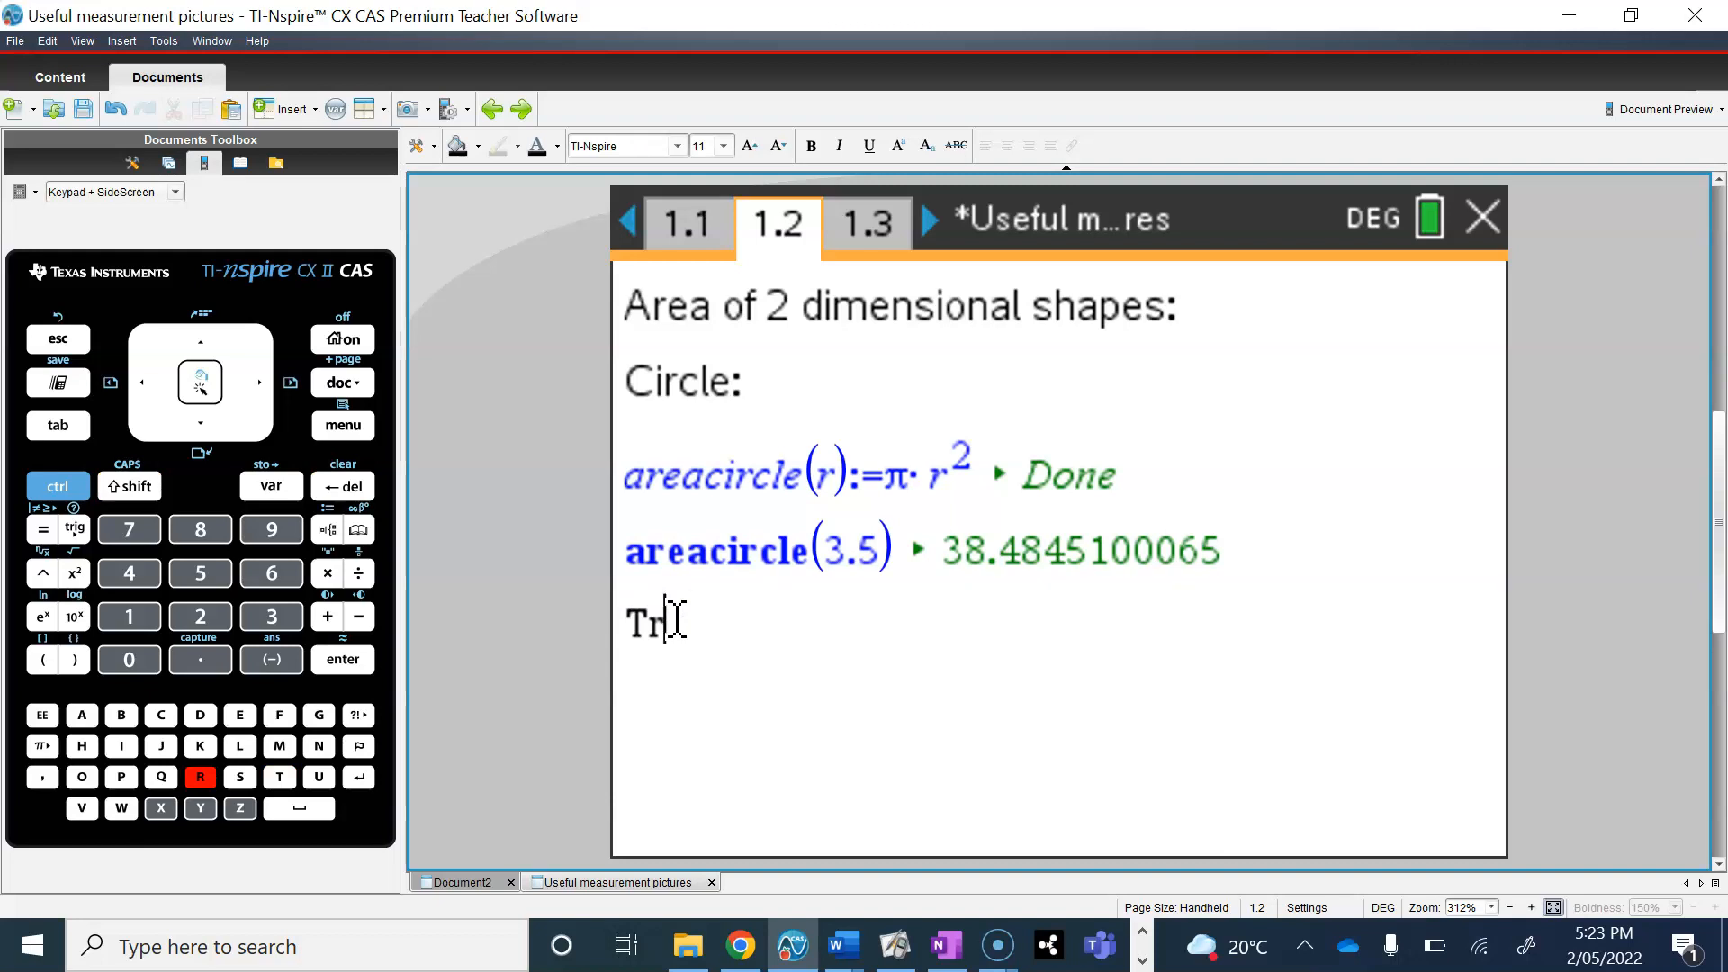
pyautogui.write('apezium:')
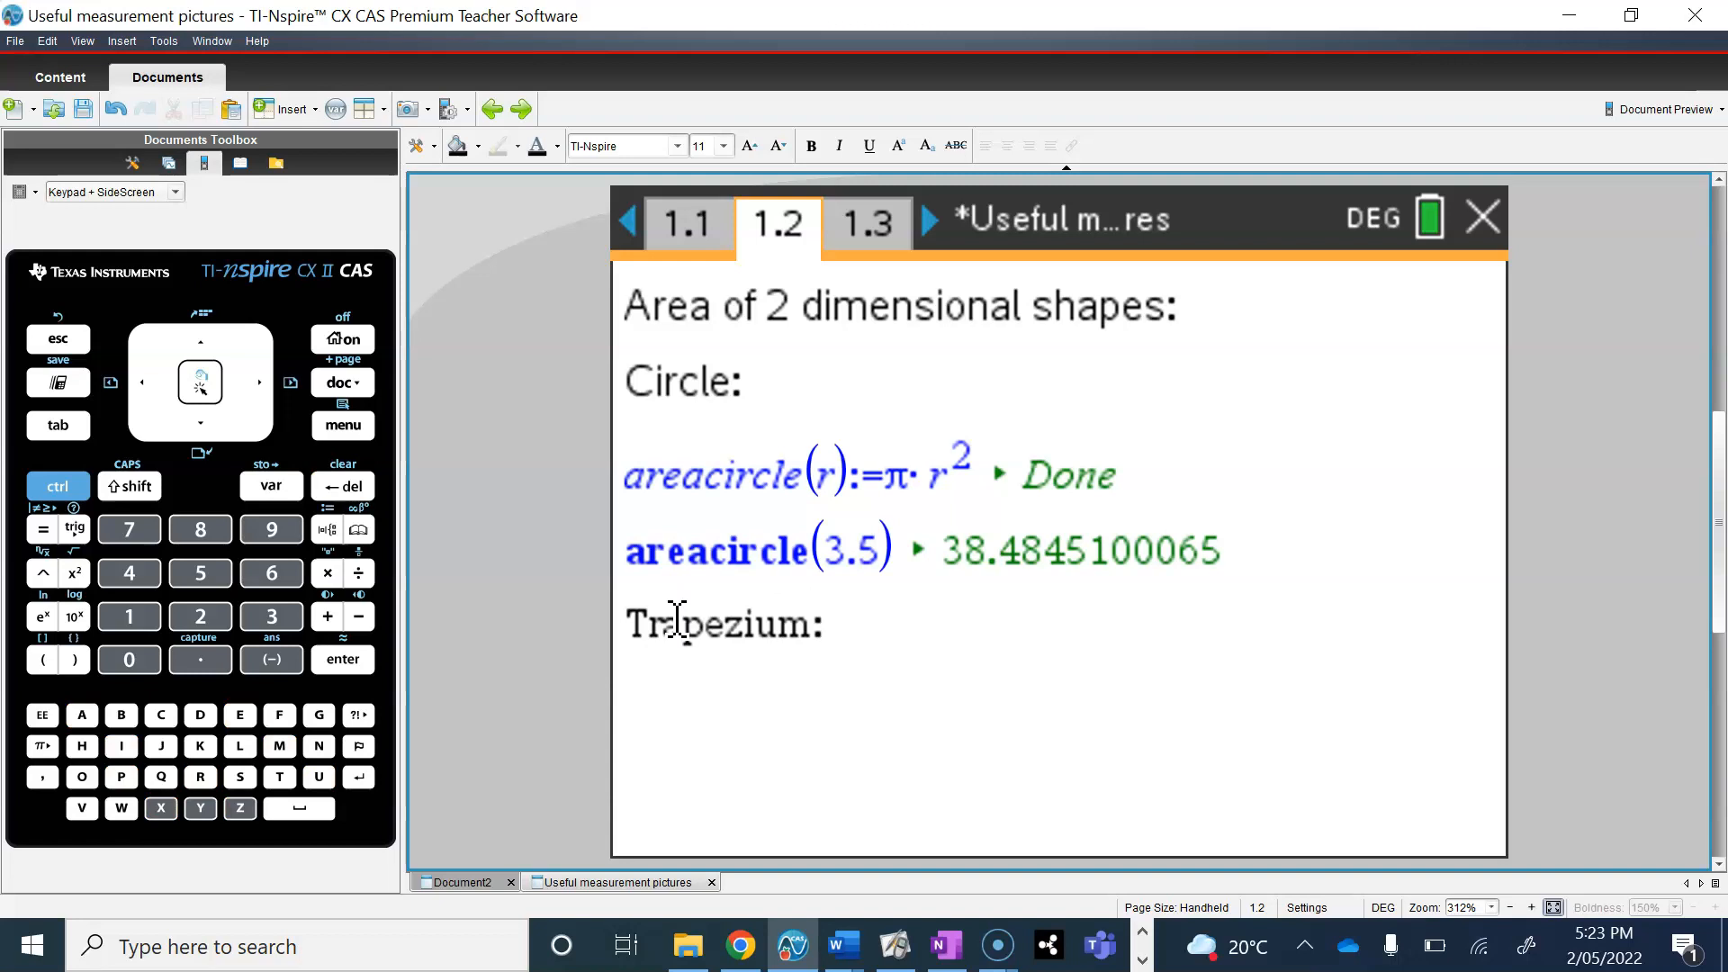
pyautogui.press('Return')
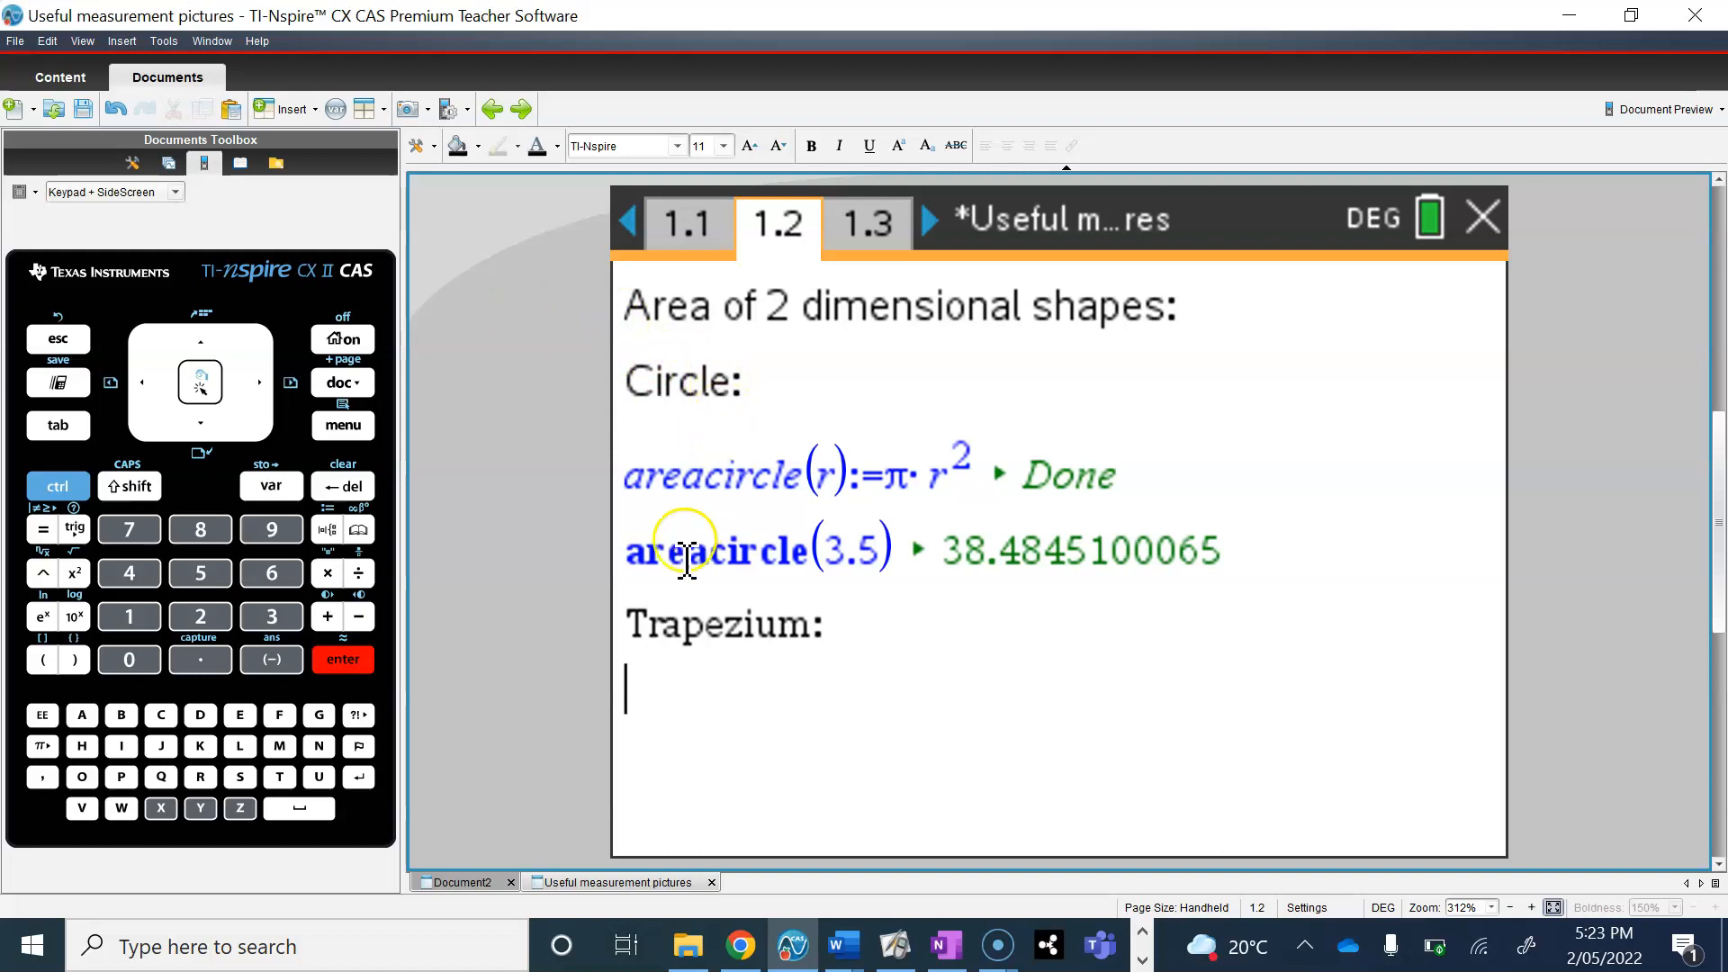
# Step: Insert a math box below the "Trapezium:" heading and enter the function name with its arguments, areatrapezium(a,b,h)
pyautogui.write('a')
pyautogui.press('BackSpace')
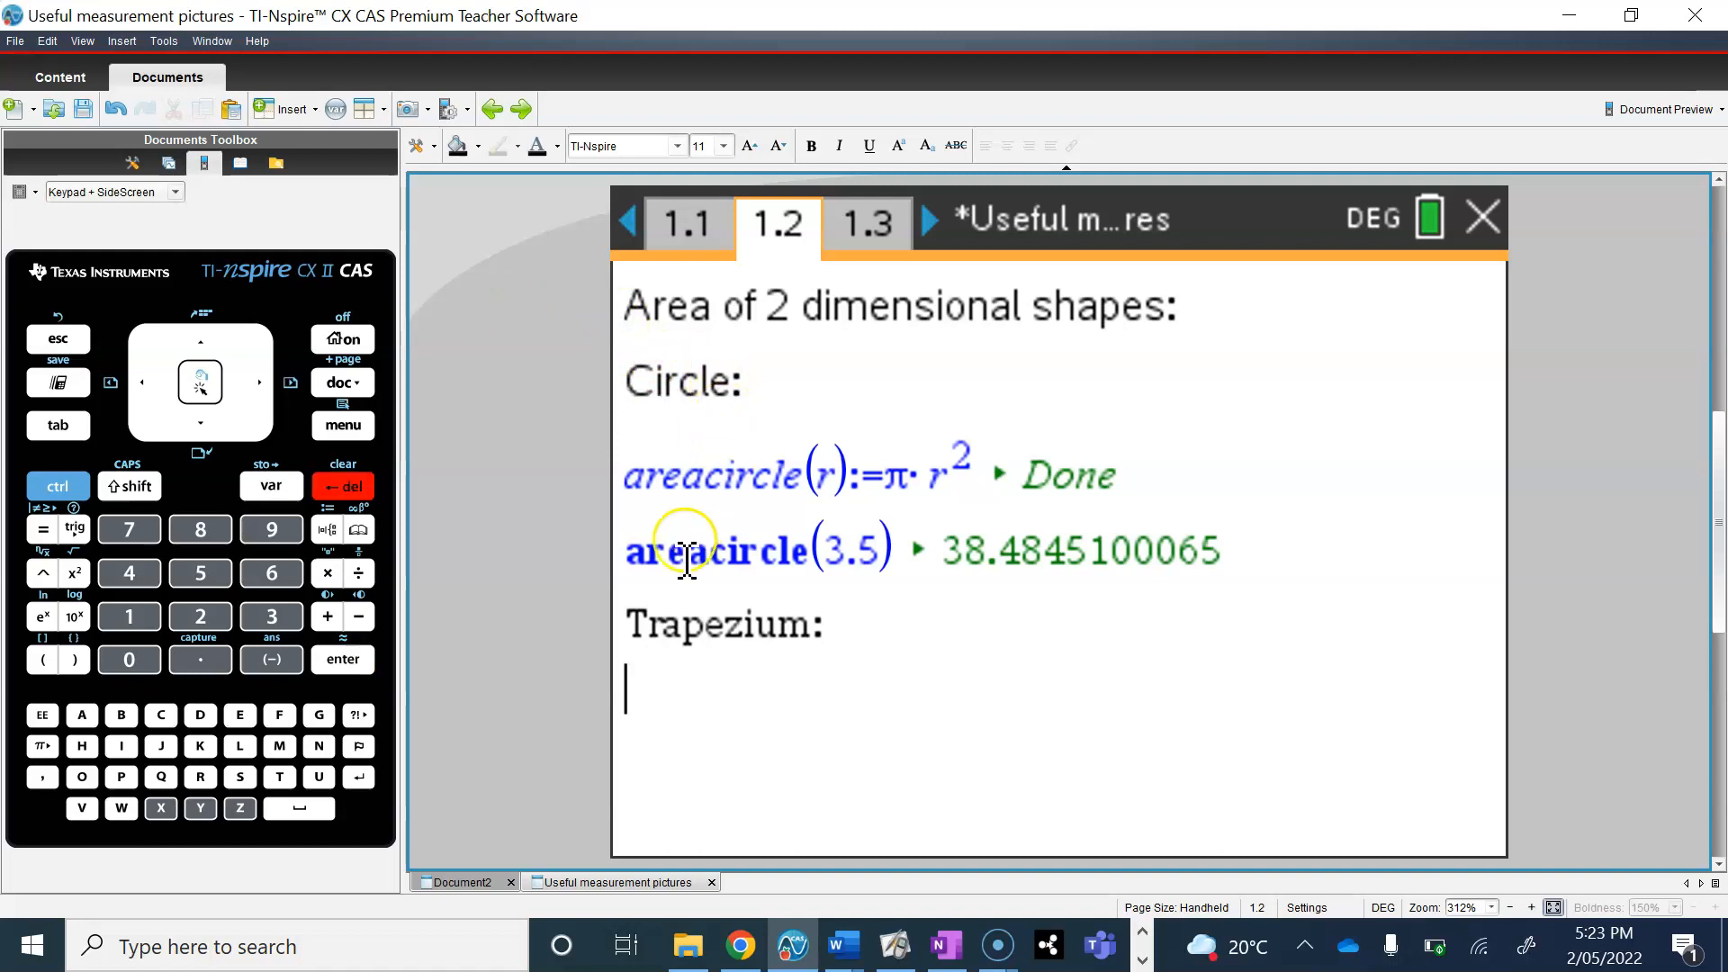
pyautogui.hotkey('ctrl', 'm')
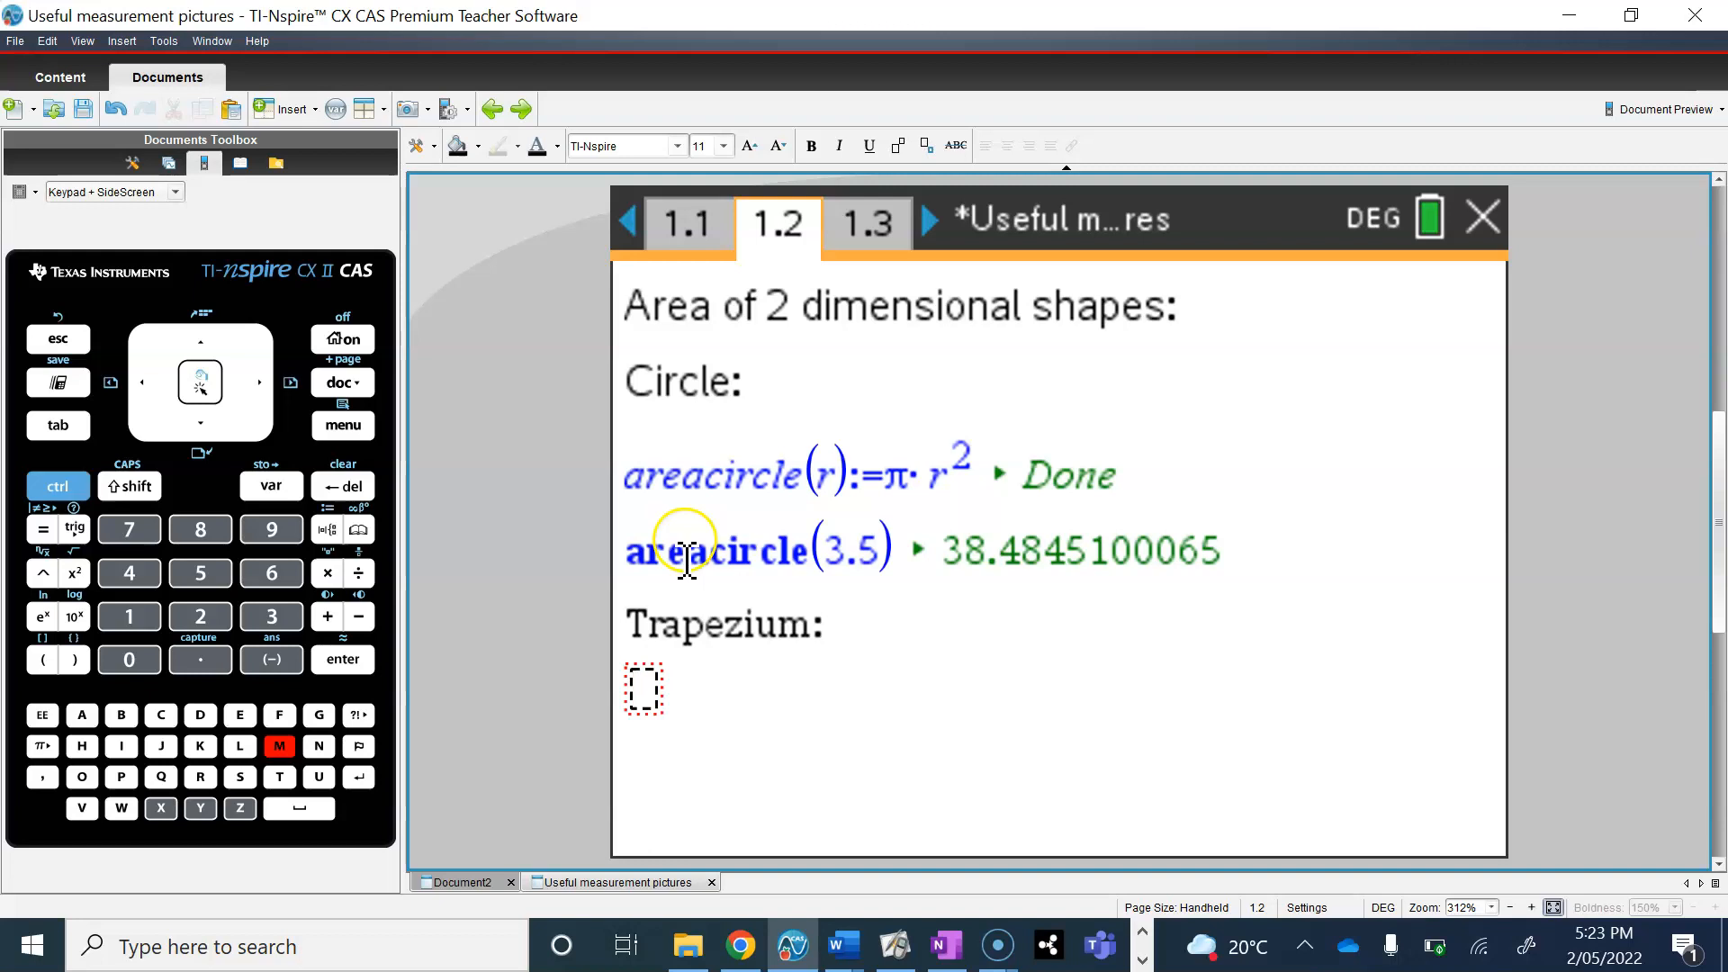
pyautogui.write('areatrap')
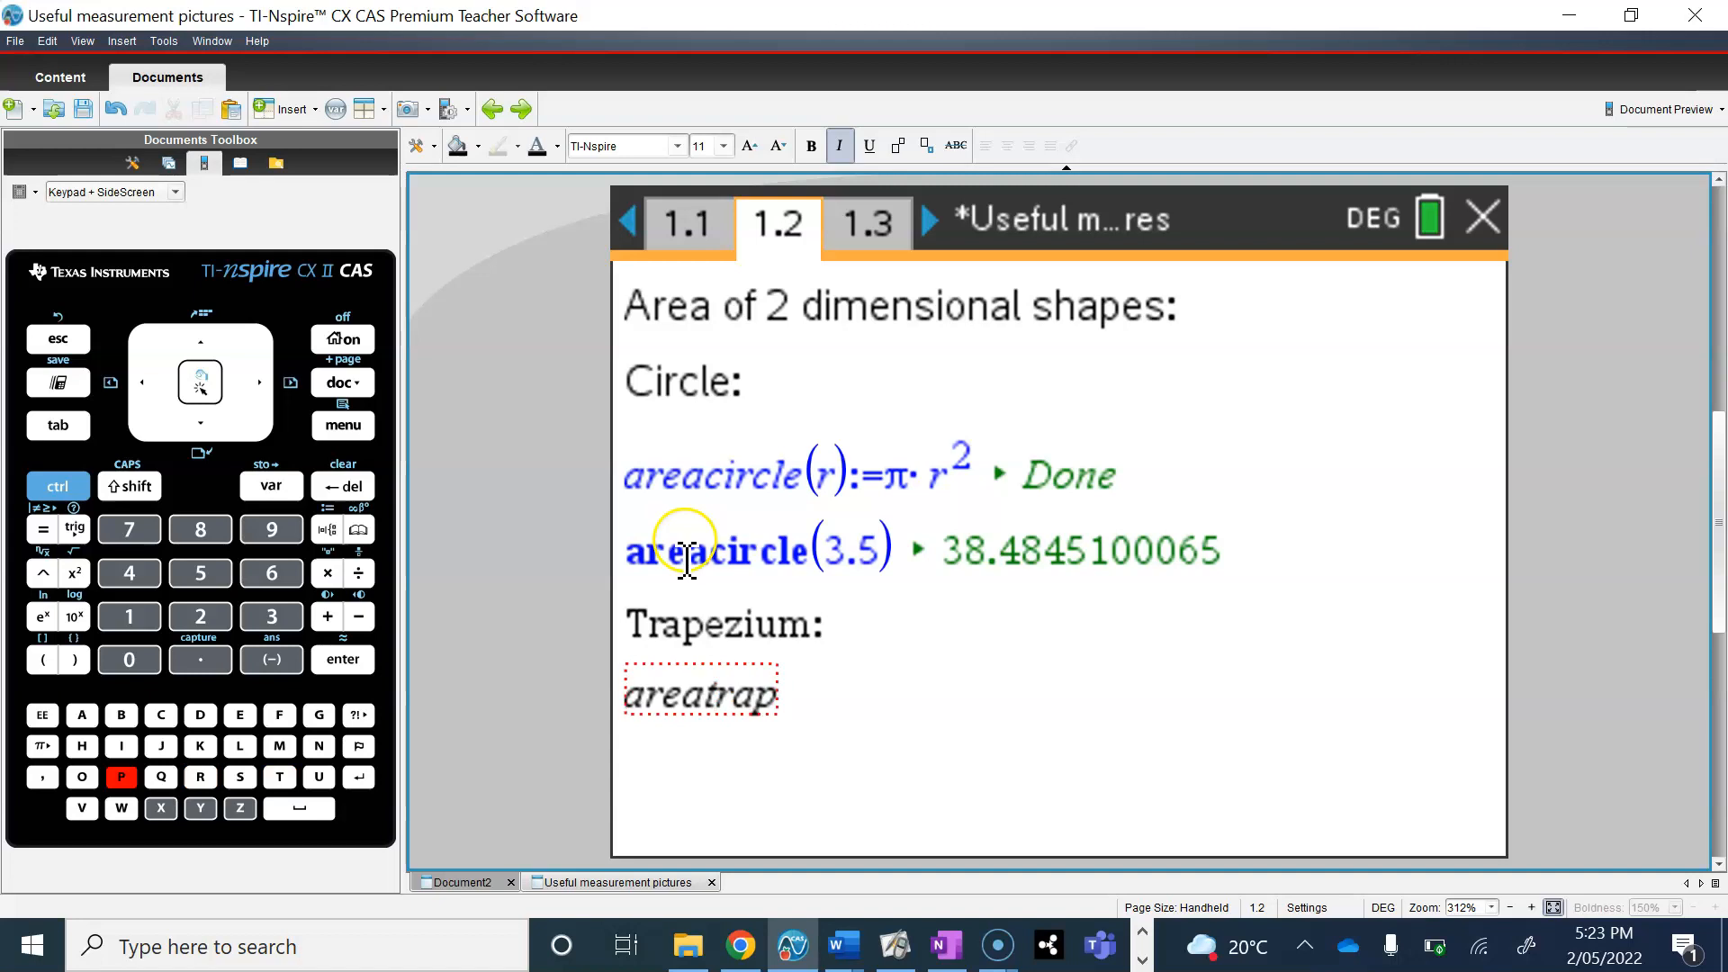
pyautogui.write('eziu')
pyautogui.press('BackSpace')
pyautogui.write('iu')
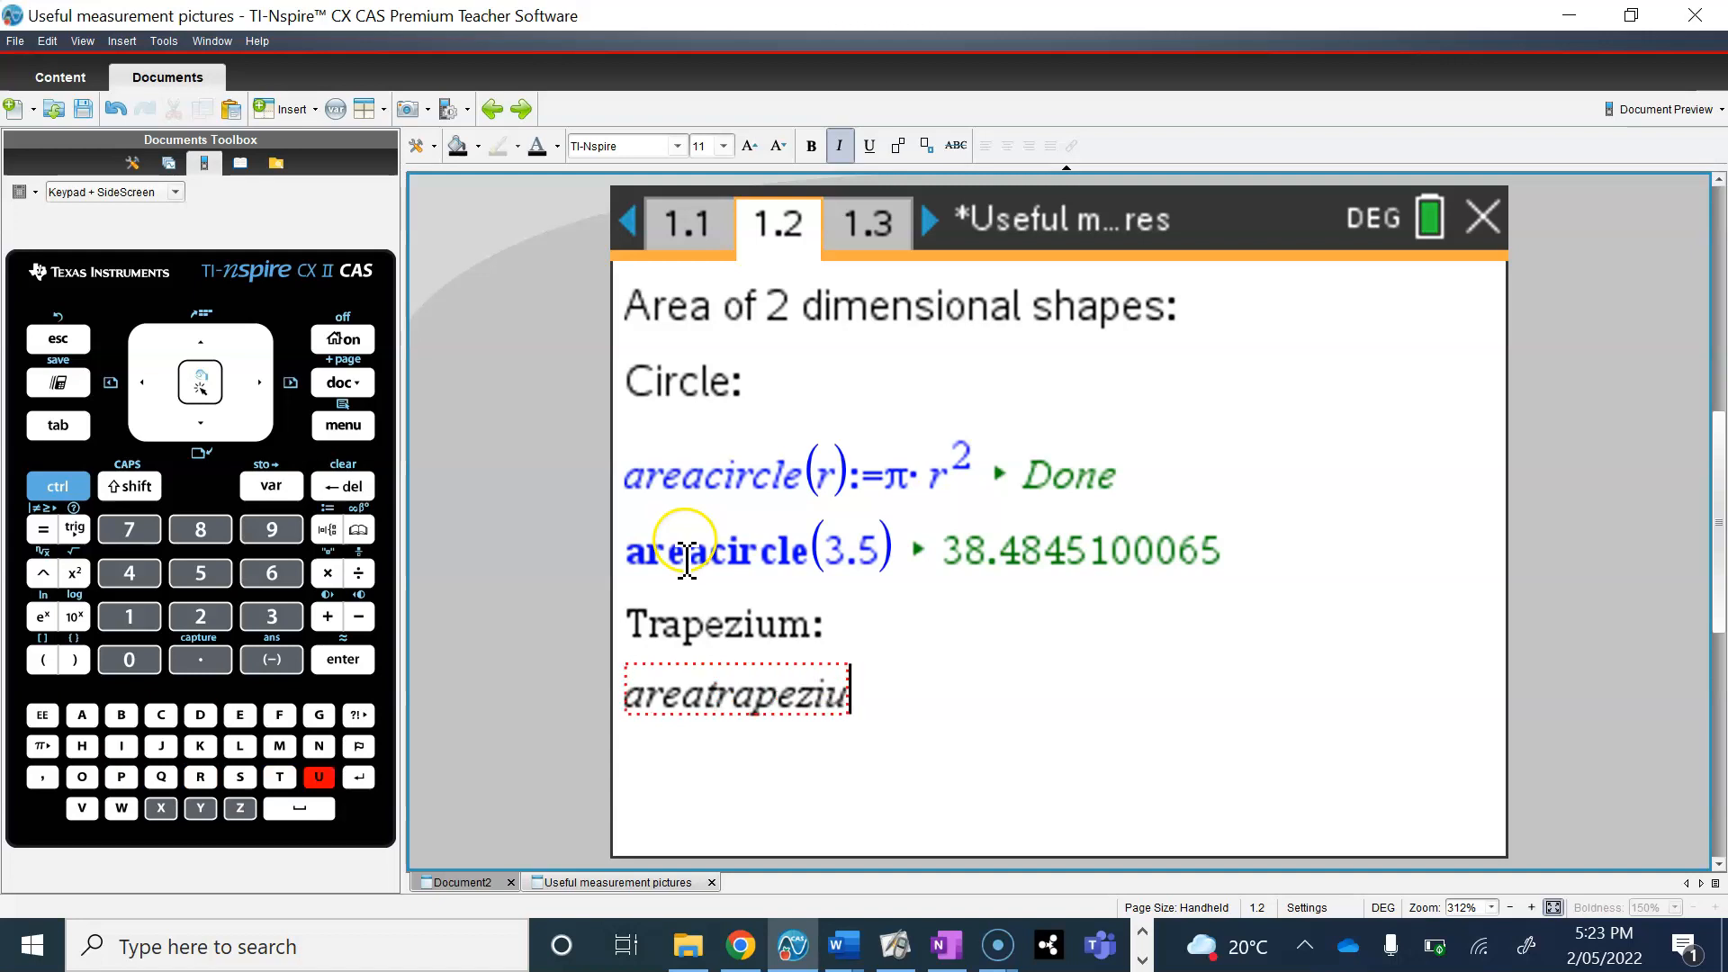
pyautogui.write('m')
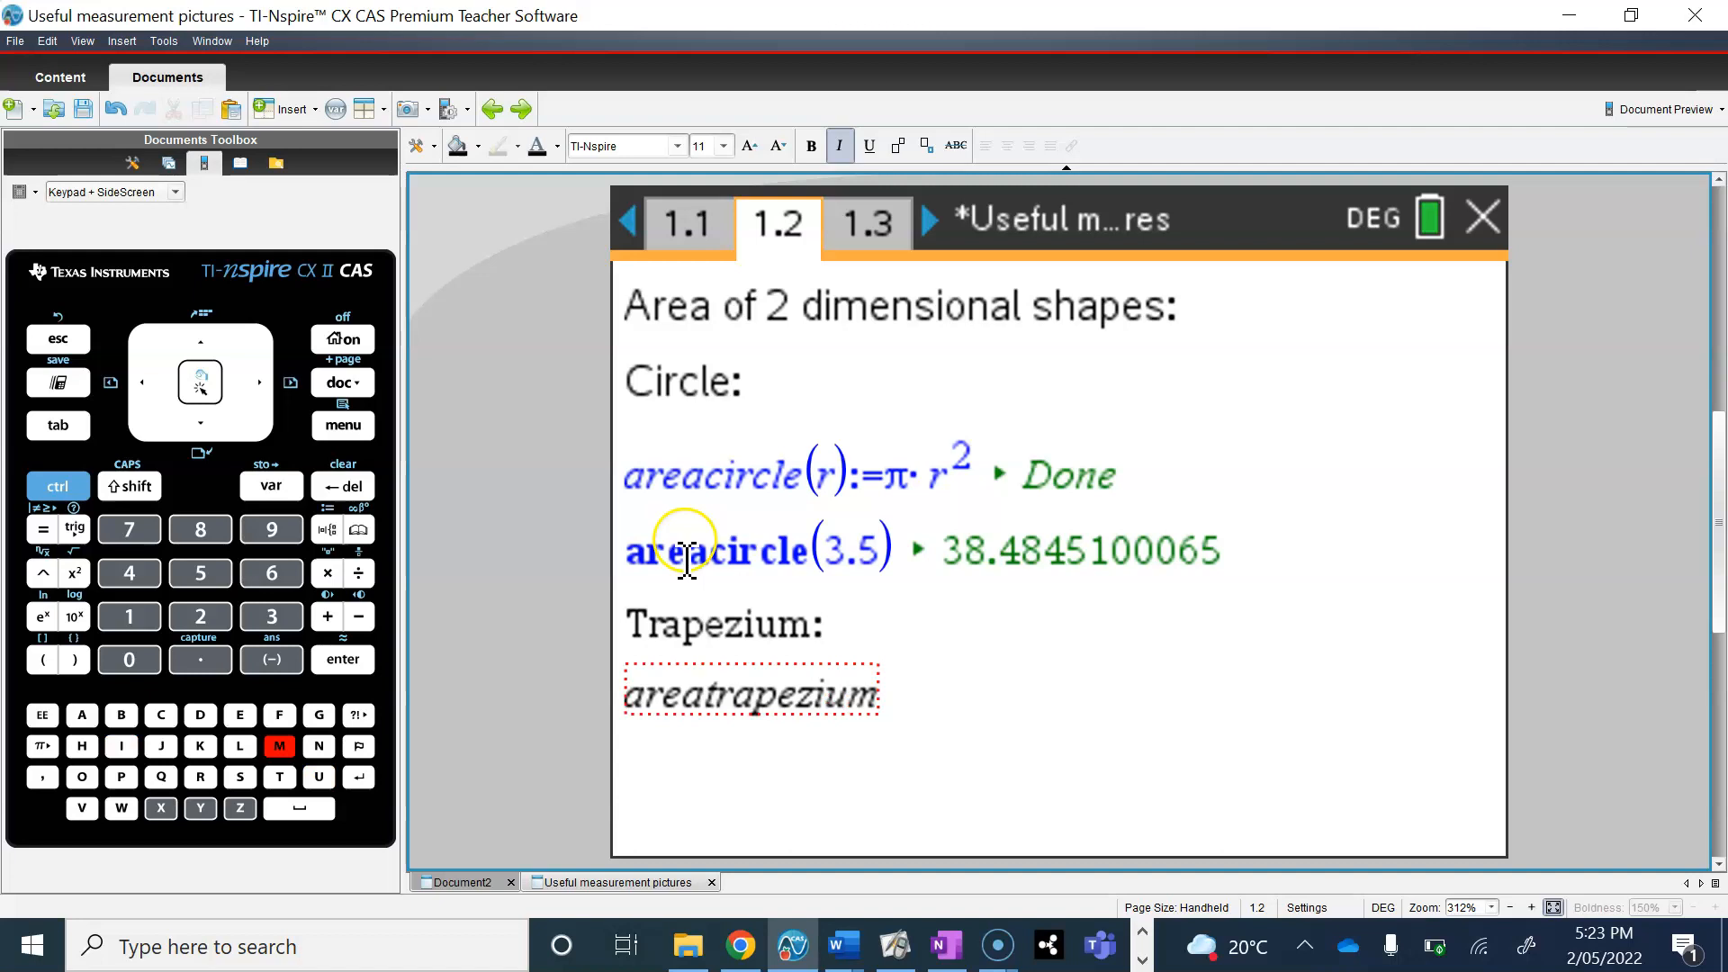
pyautogui.write('(')
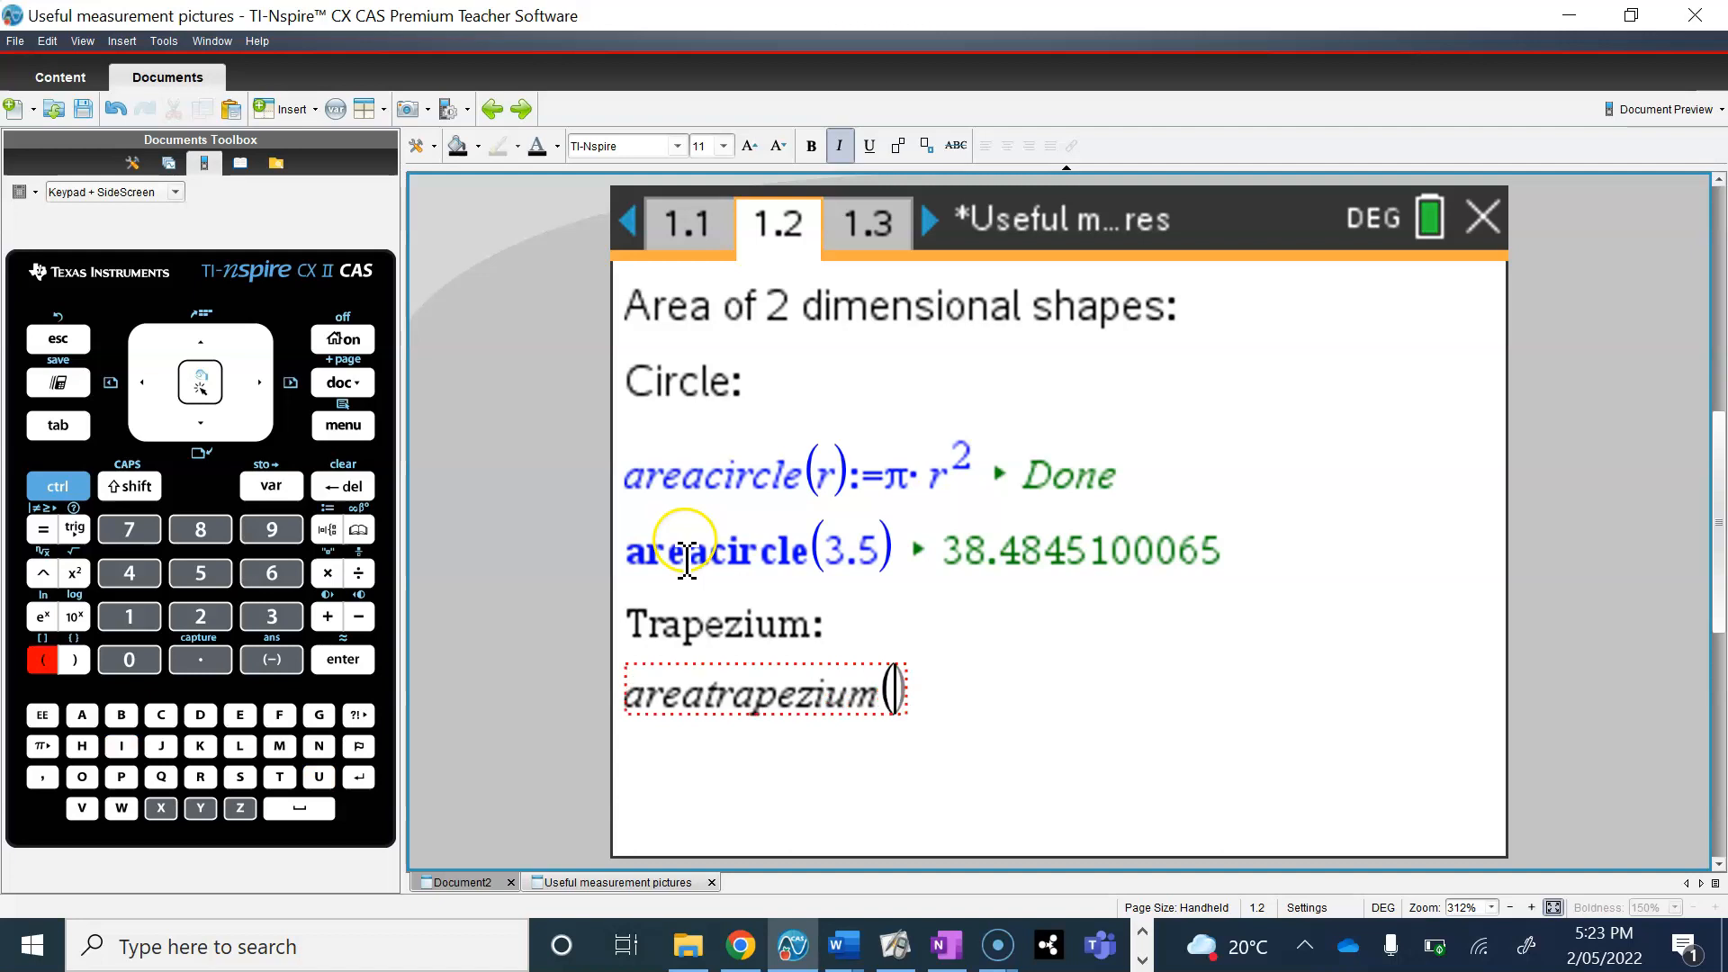
pyautogui.write('a,')
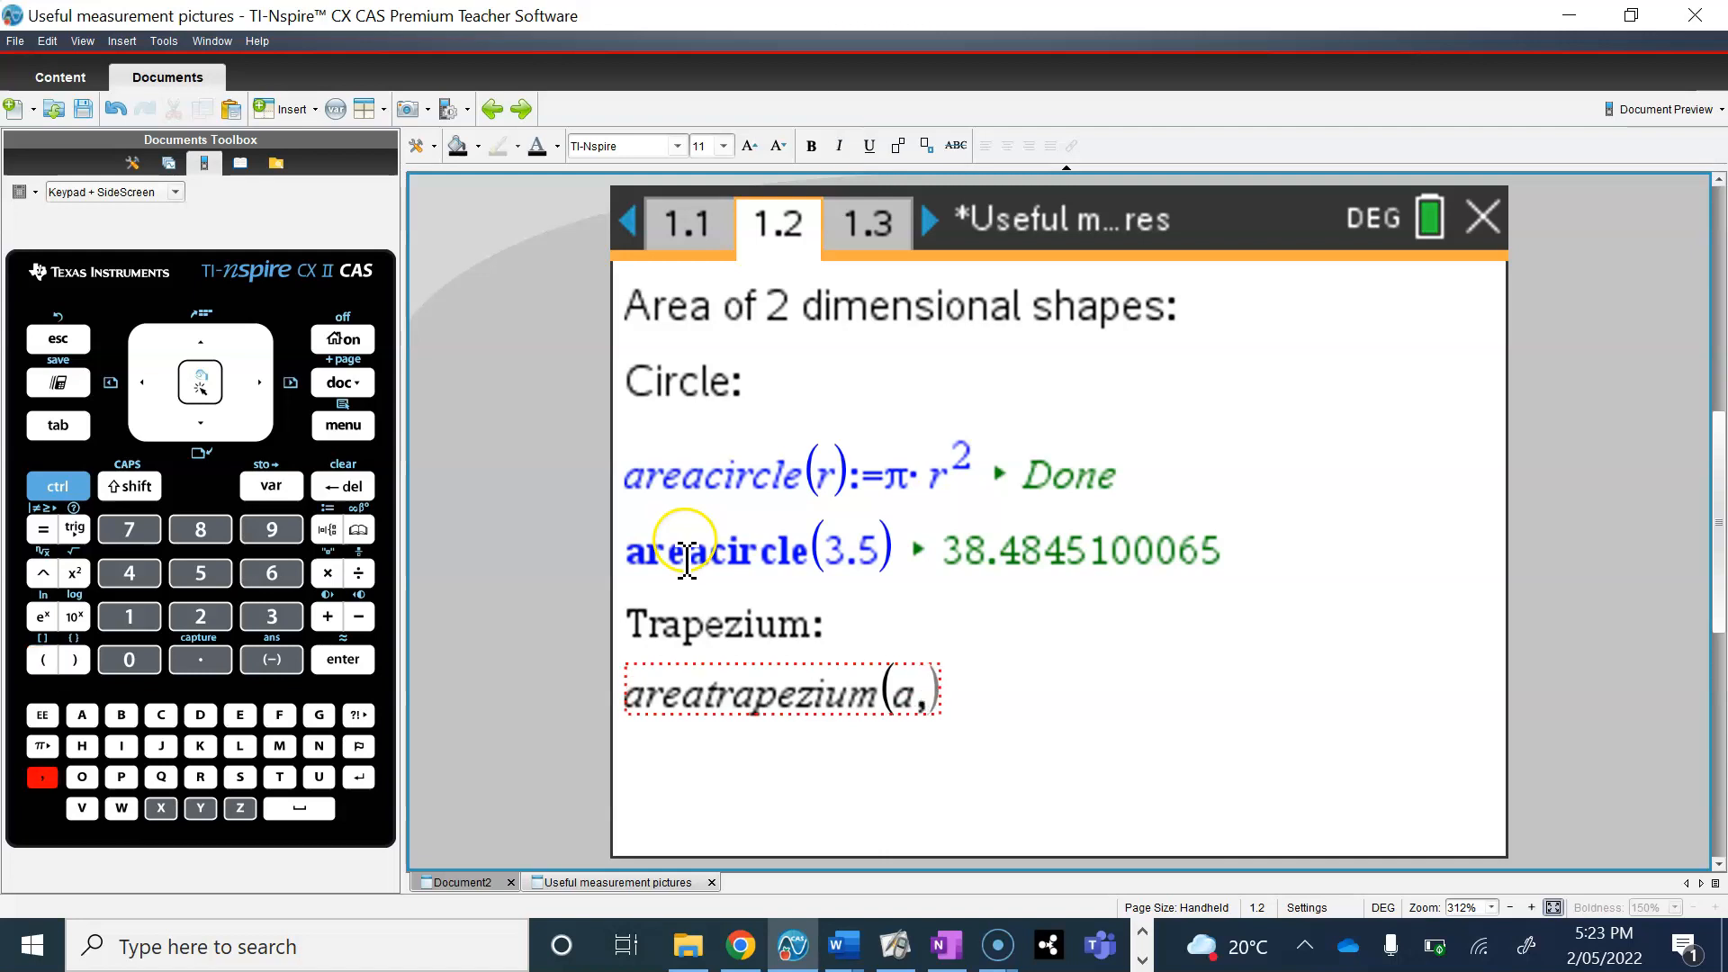
pyautogui.write('b')
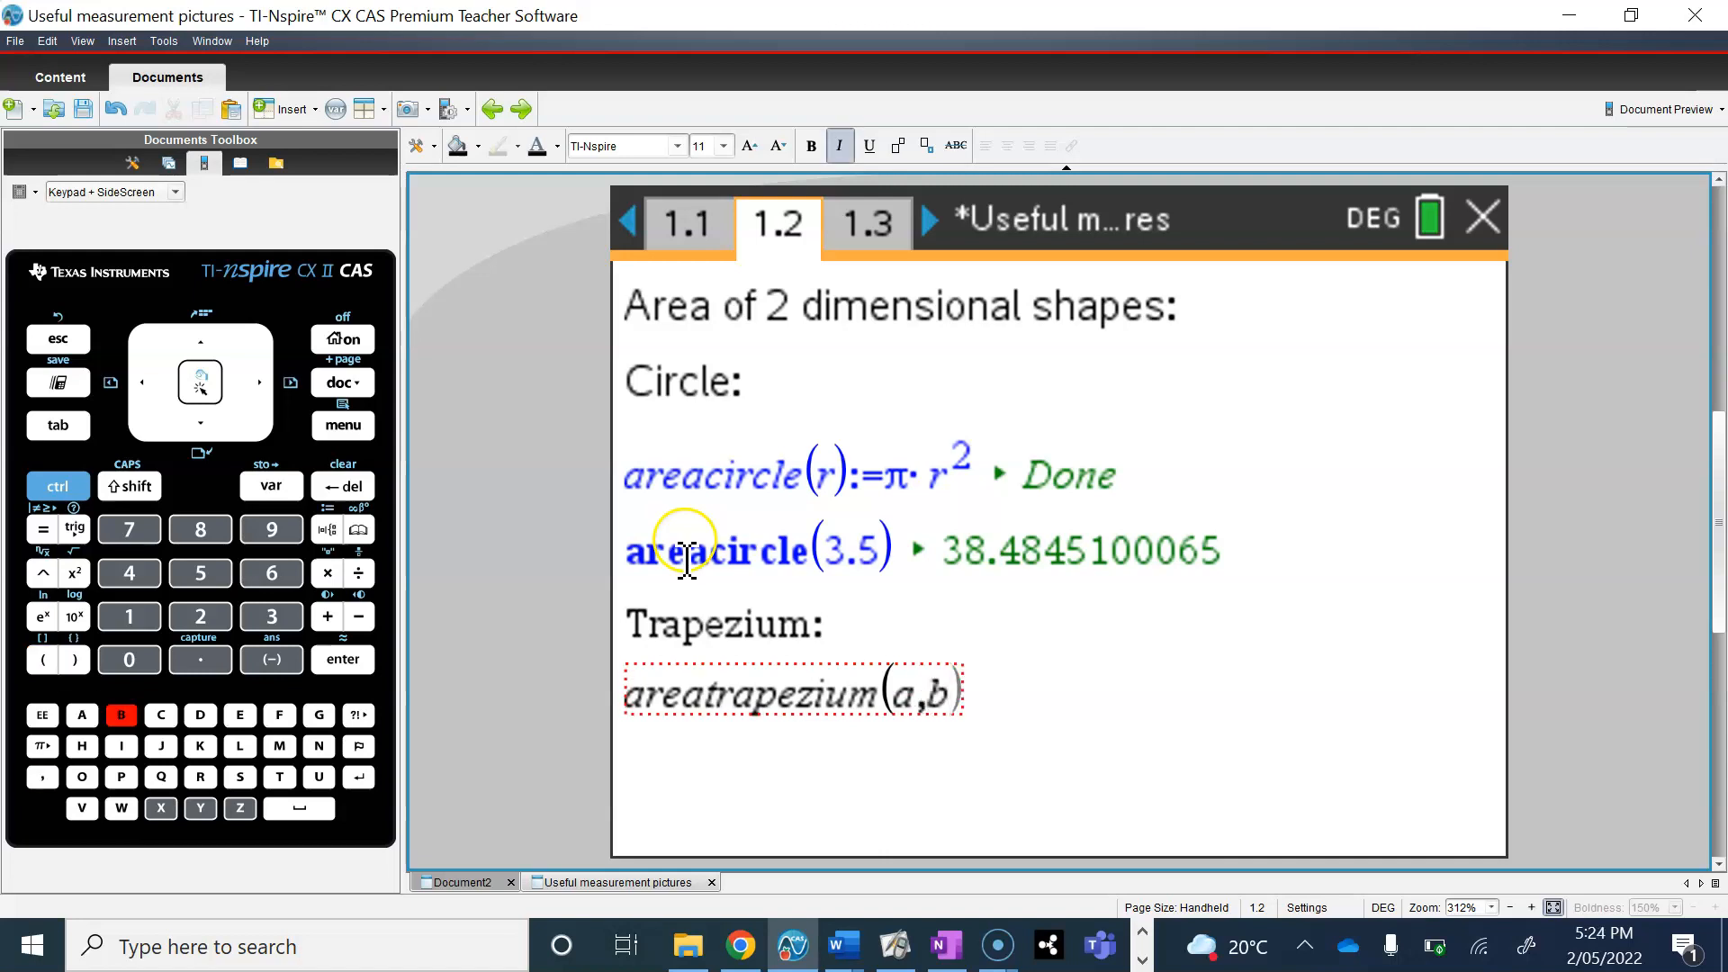
pyautogui.write(',')
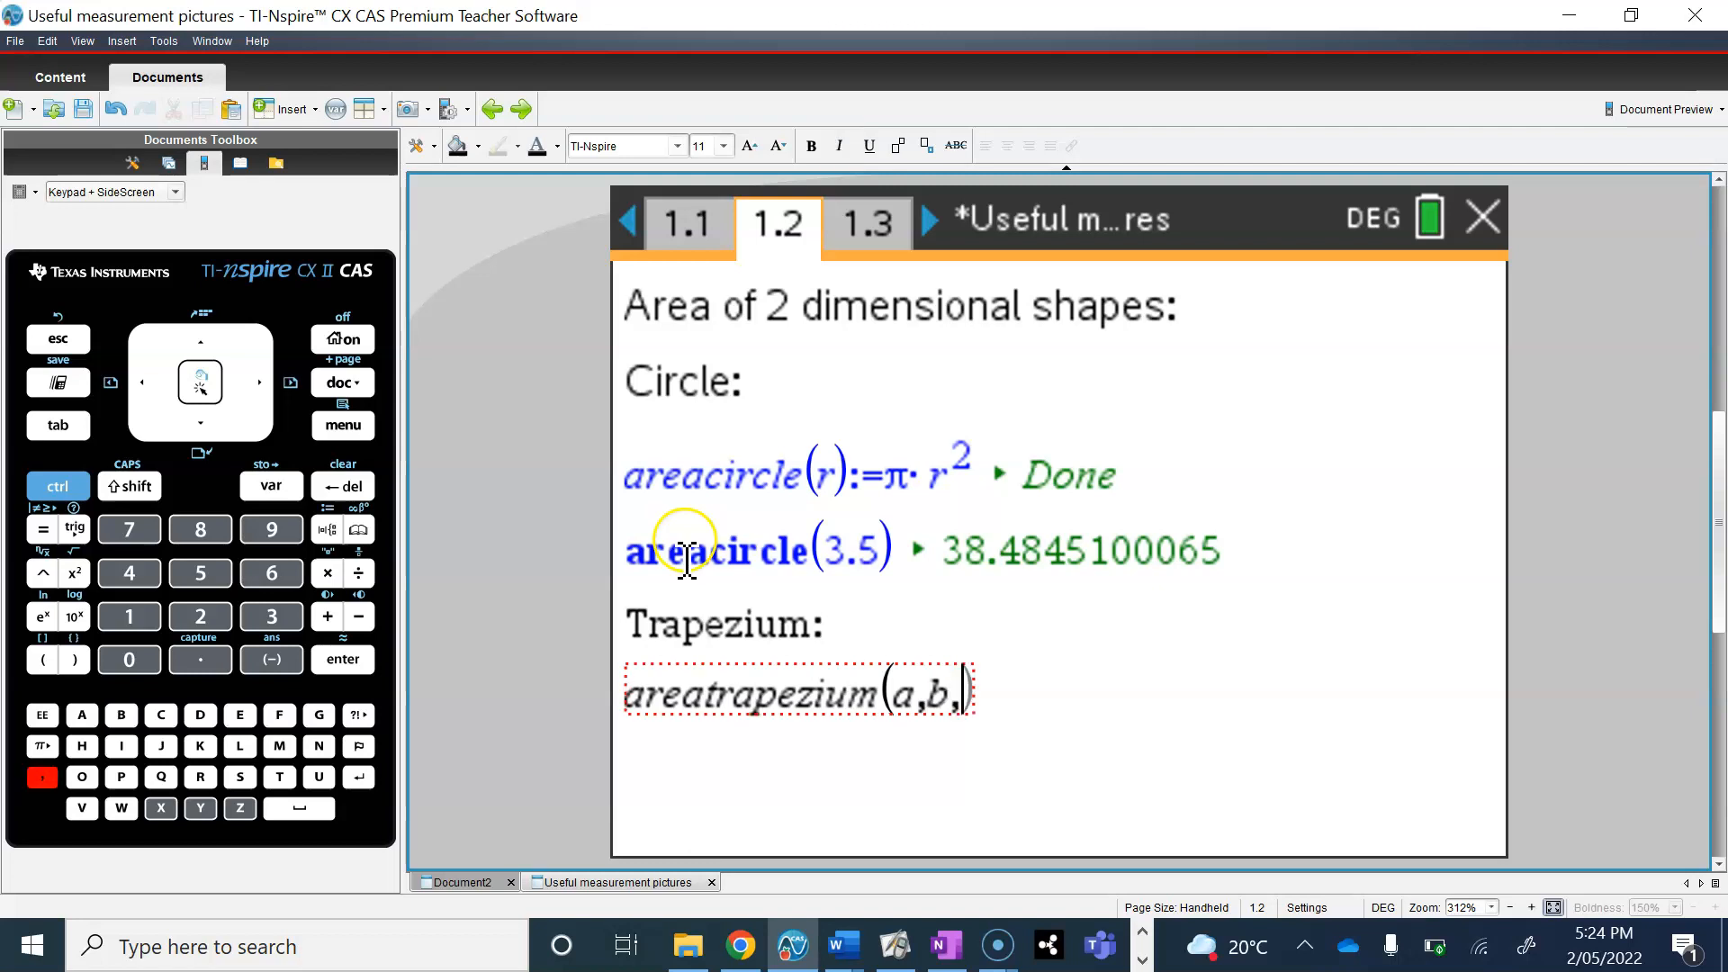
pyautogui.write('h')
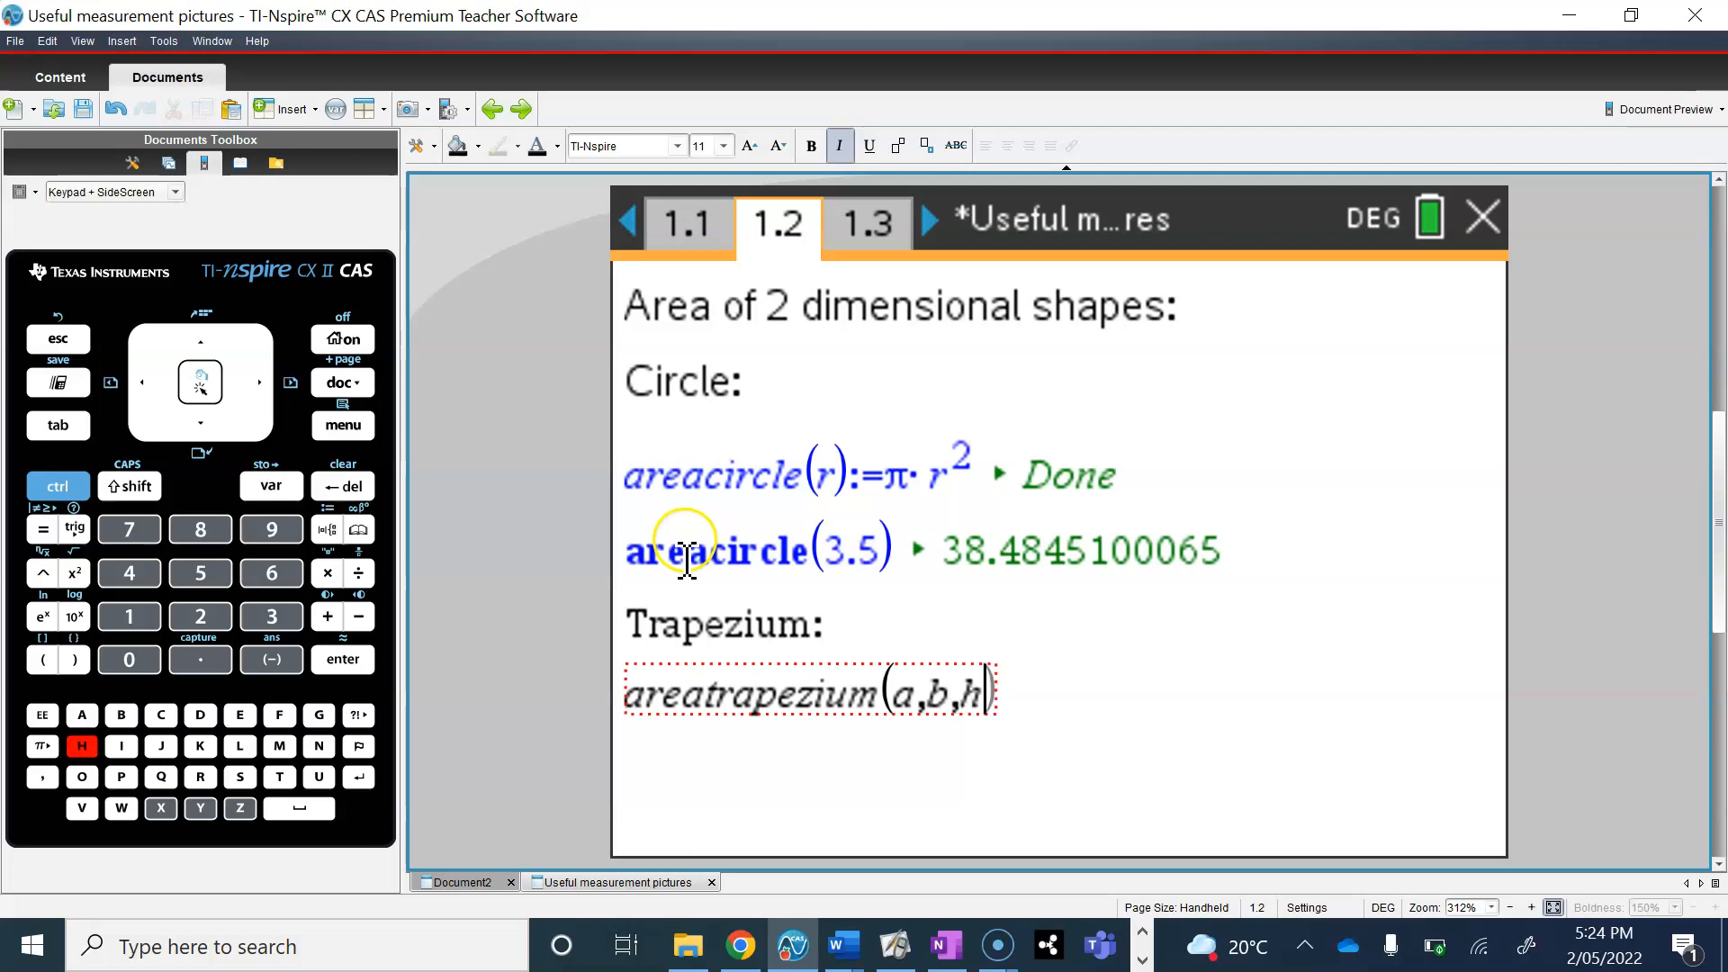
pyautogui.write(')')
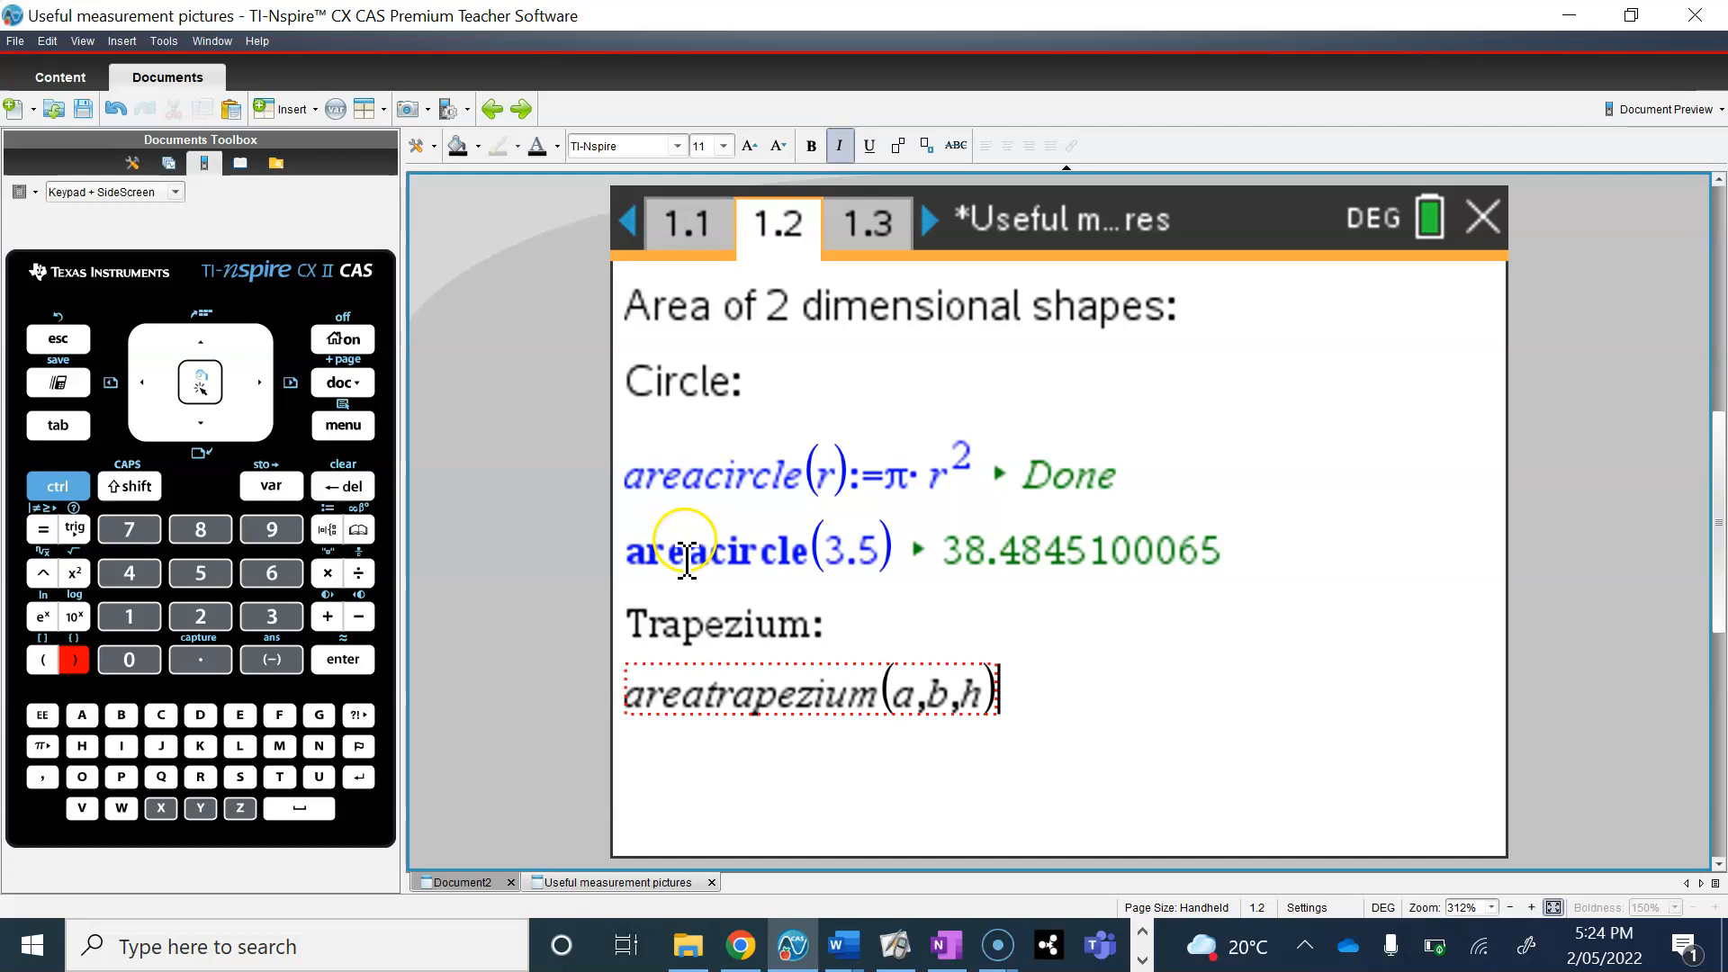
# Step: Assign the formula 1/2·(a+b)·h to areatrapezium(a,b,h), with 1/2 as a stacked fraction, and evaluate the definition
pyautogui.click(54, 493)
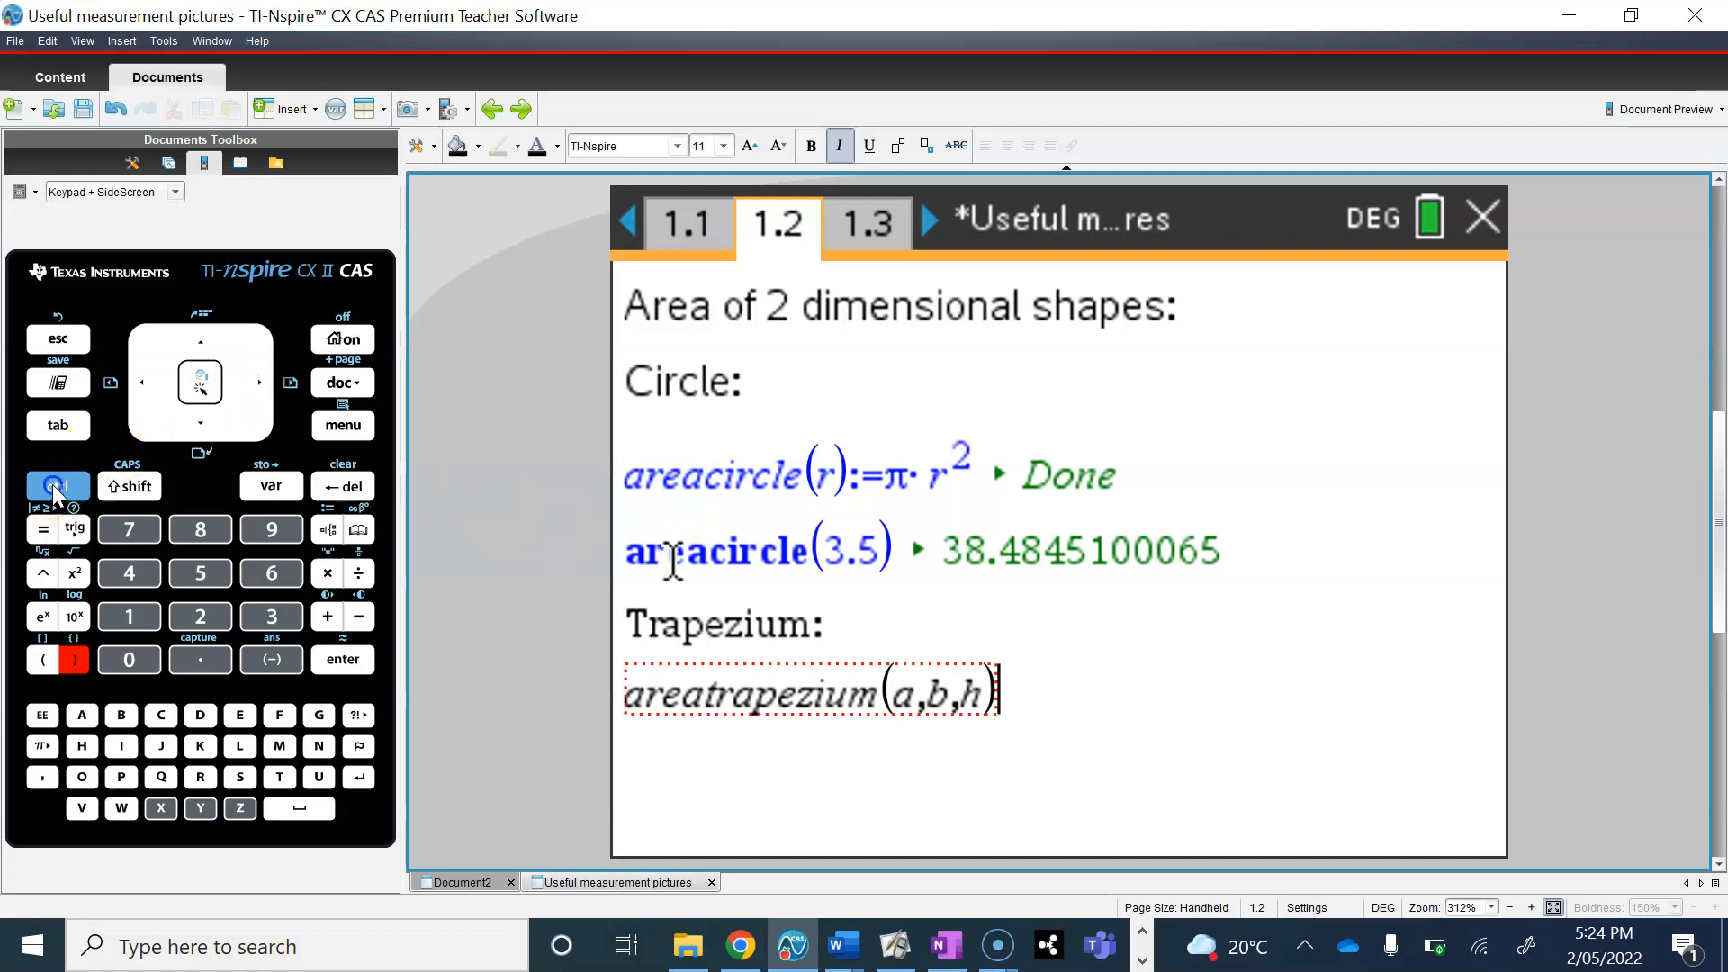
pyautogui.click(331, 533)
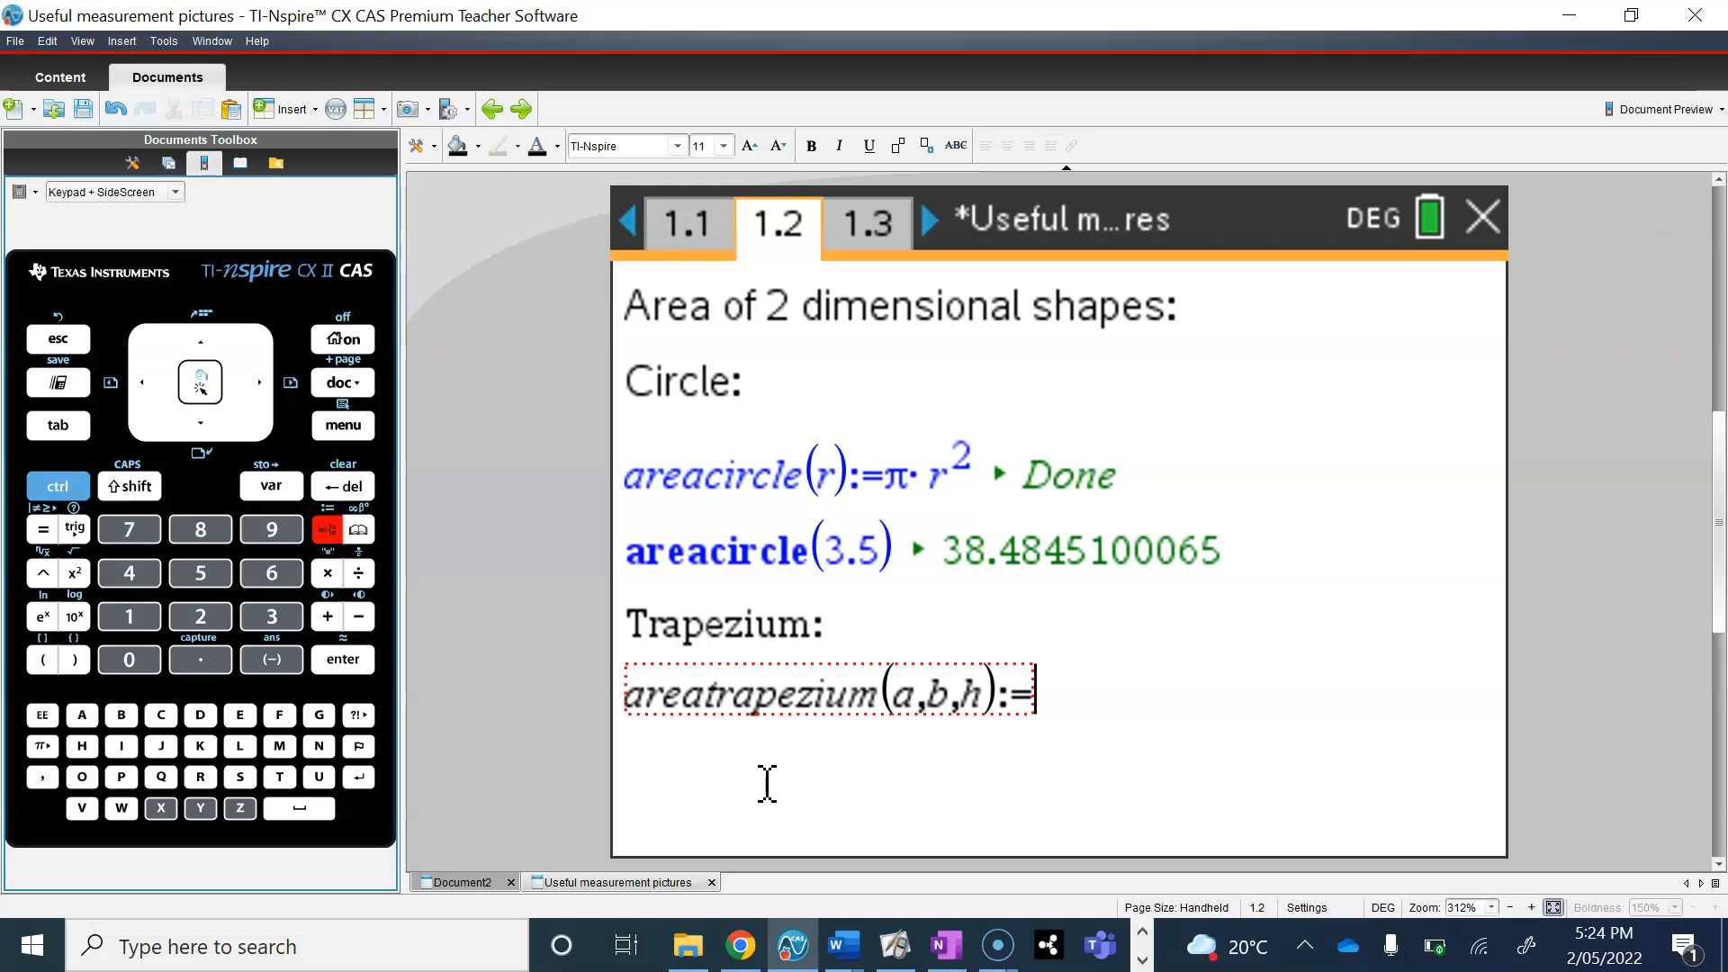
pyautogui.hotkey('ctrl', '/')
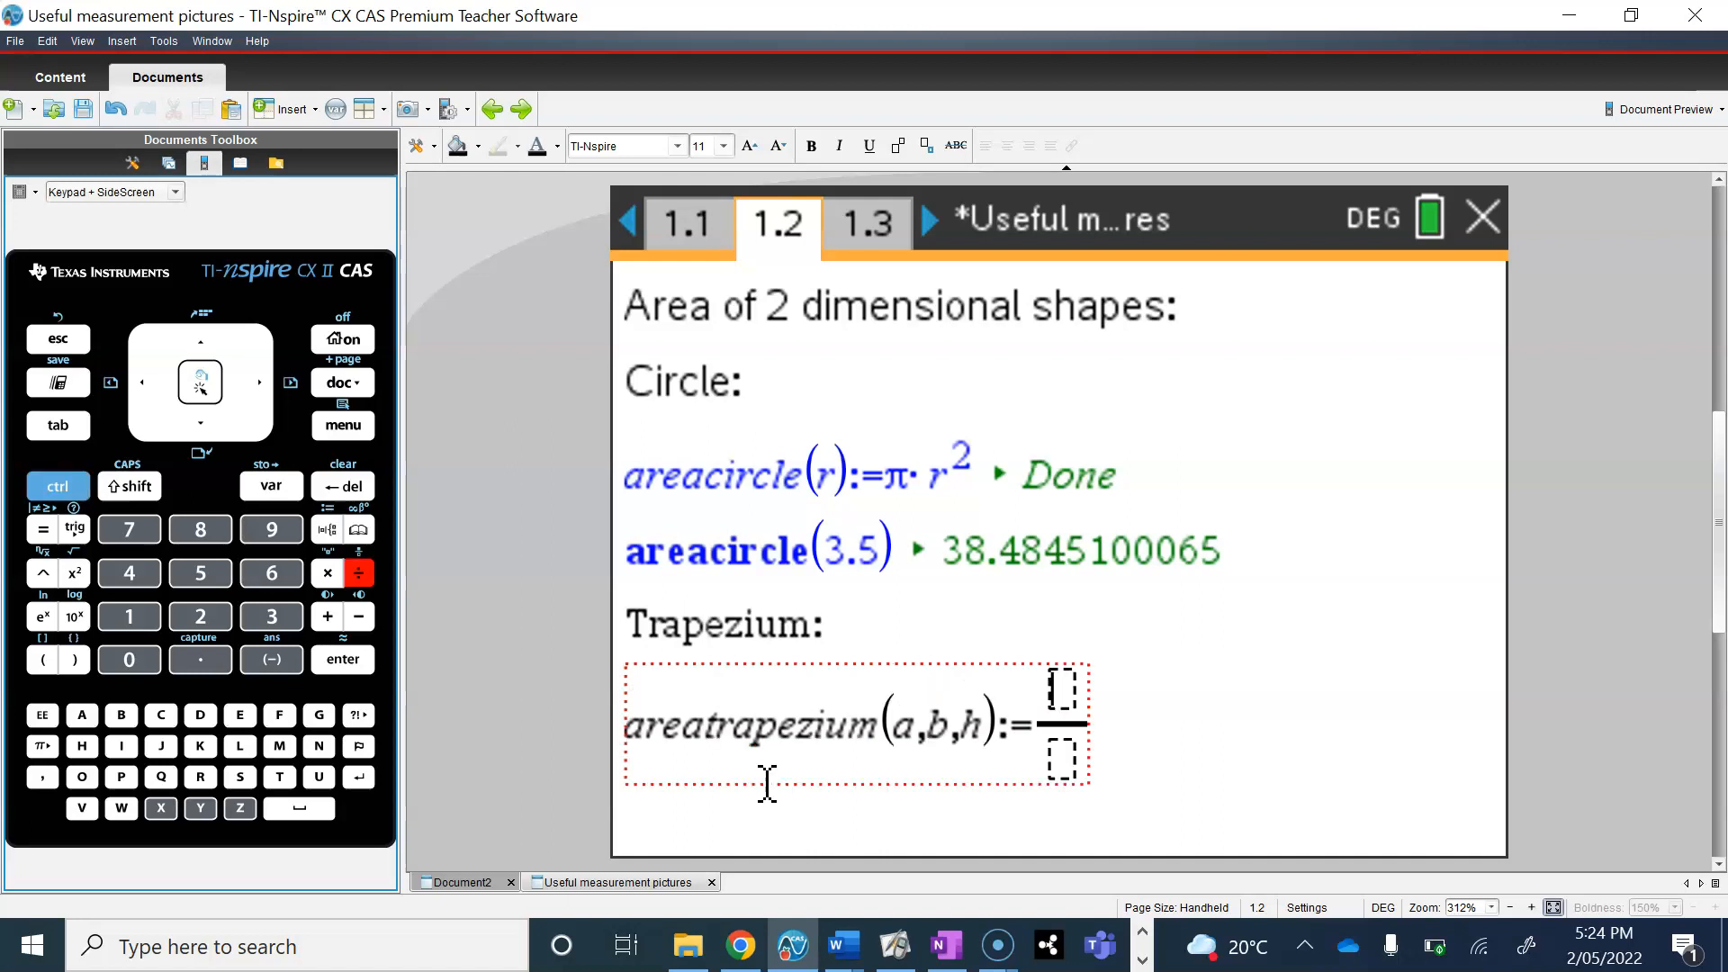
pyautogui.write('1/')
pyautogui.press('Down')
pyautogui.write('2')
pyautogui.press('Right')
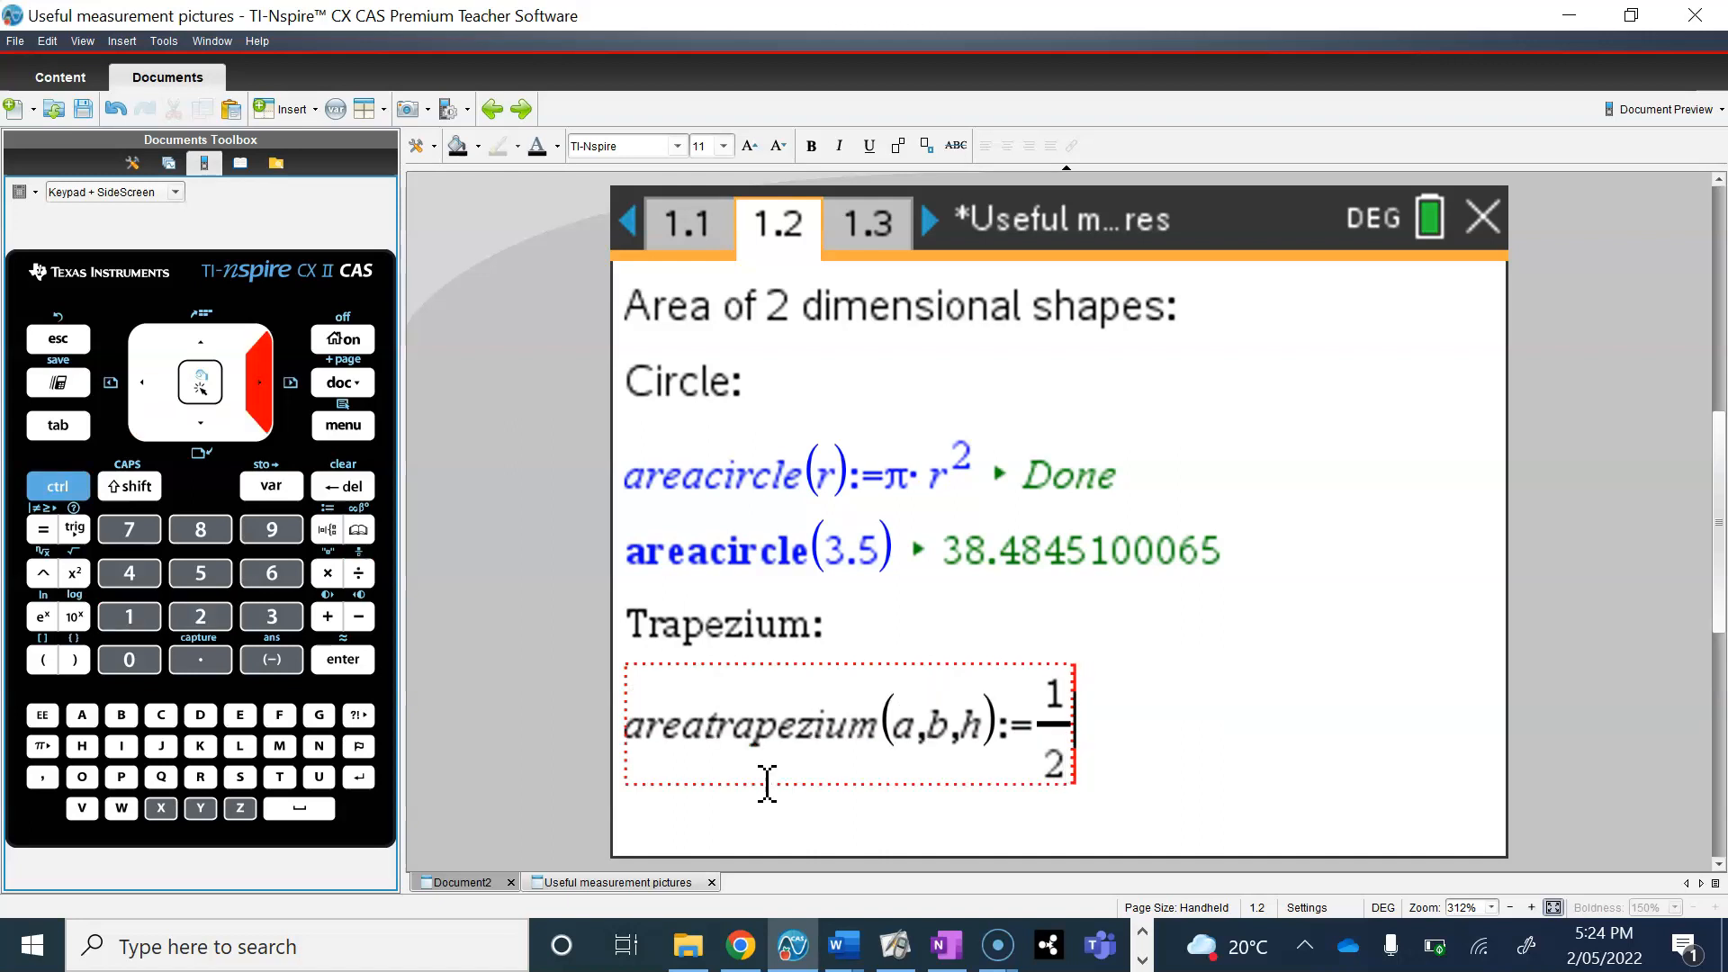
pyautogui.write('*(')
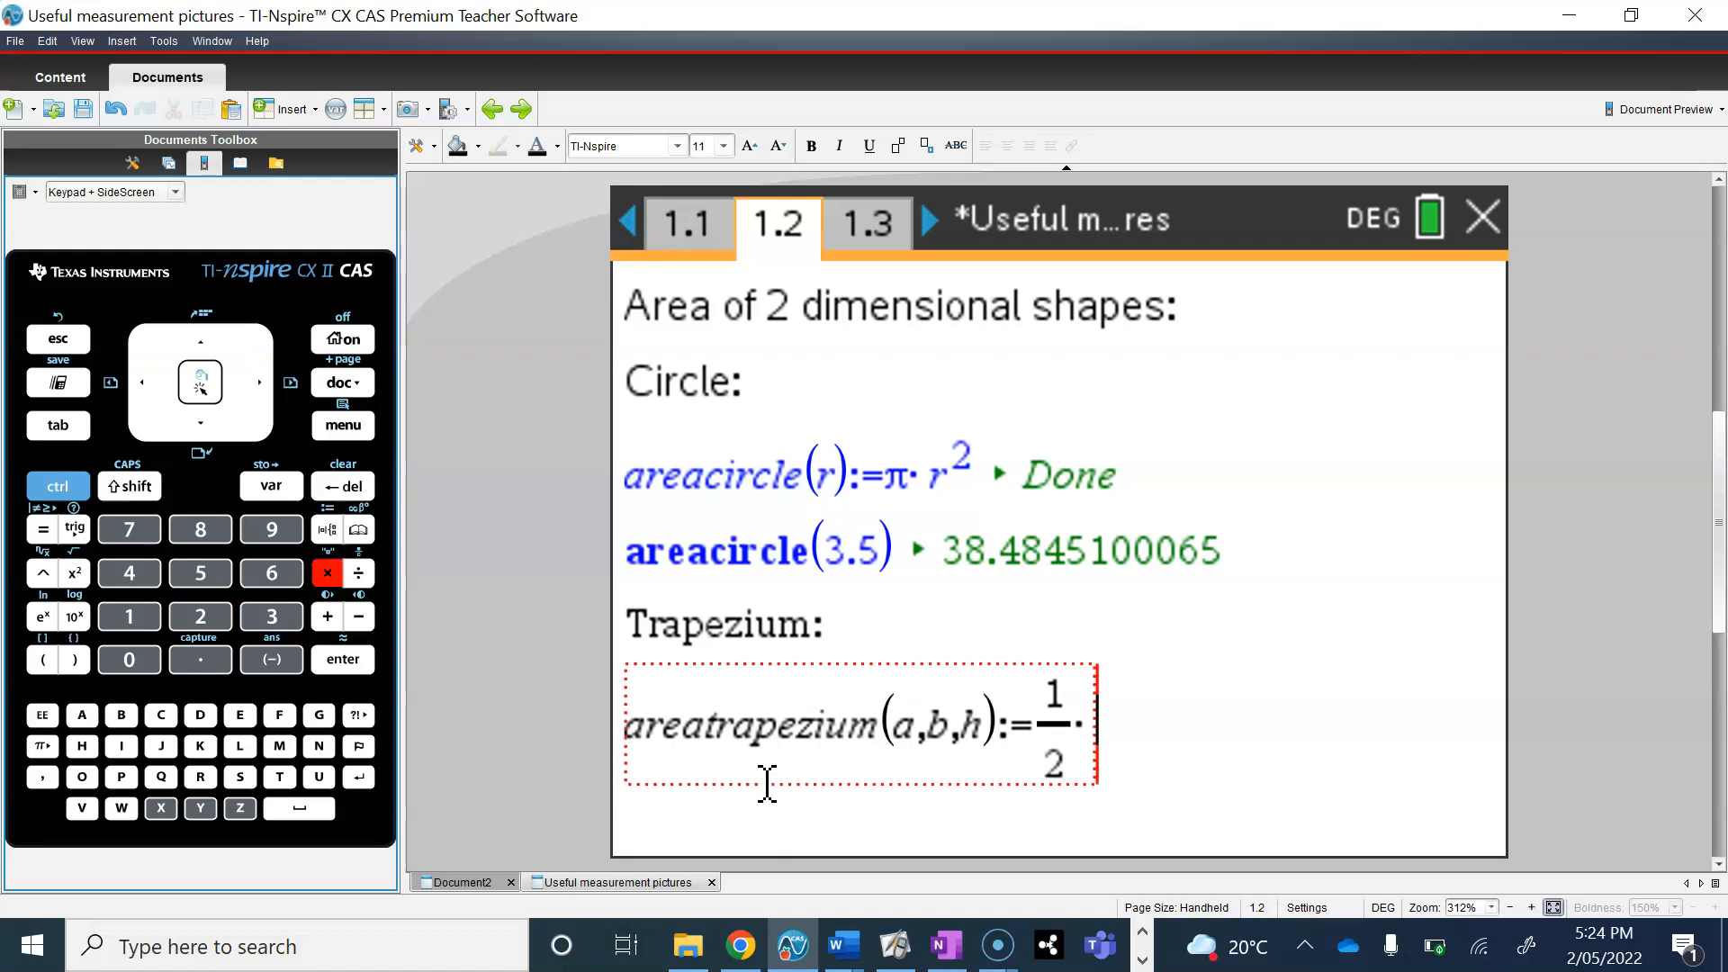
pyautogui.write('a+b')
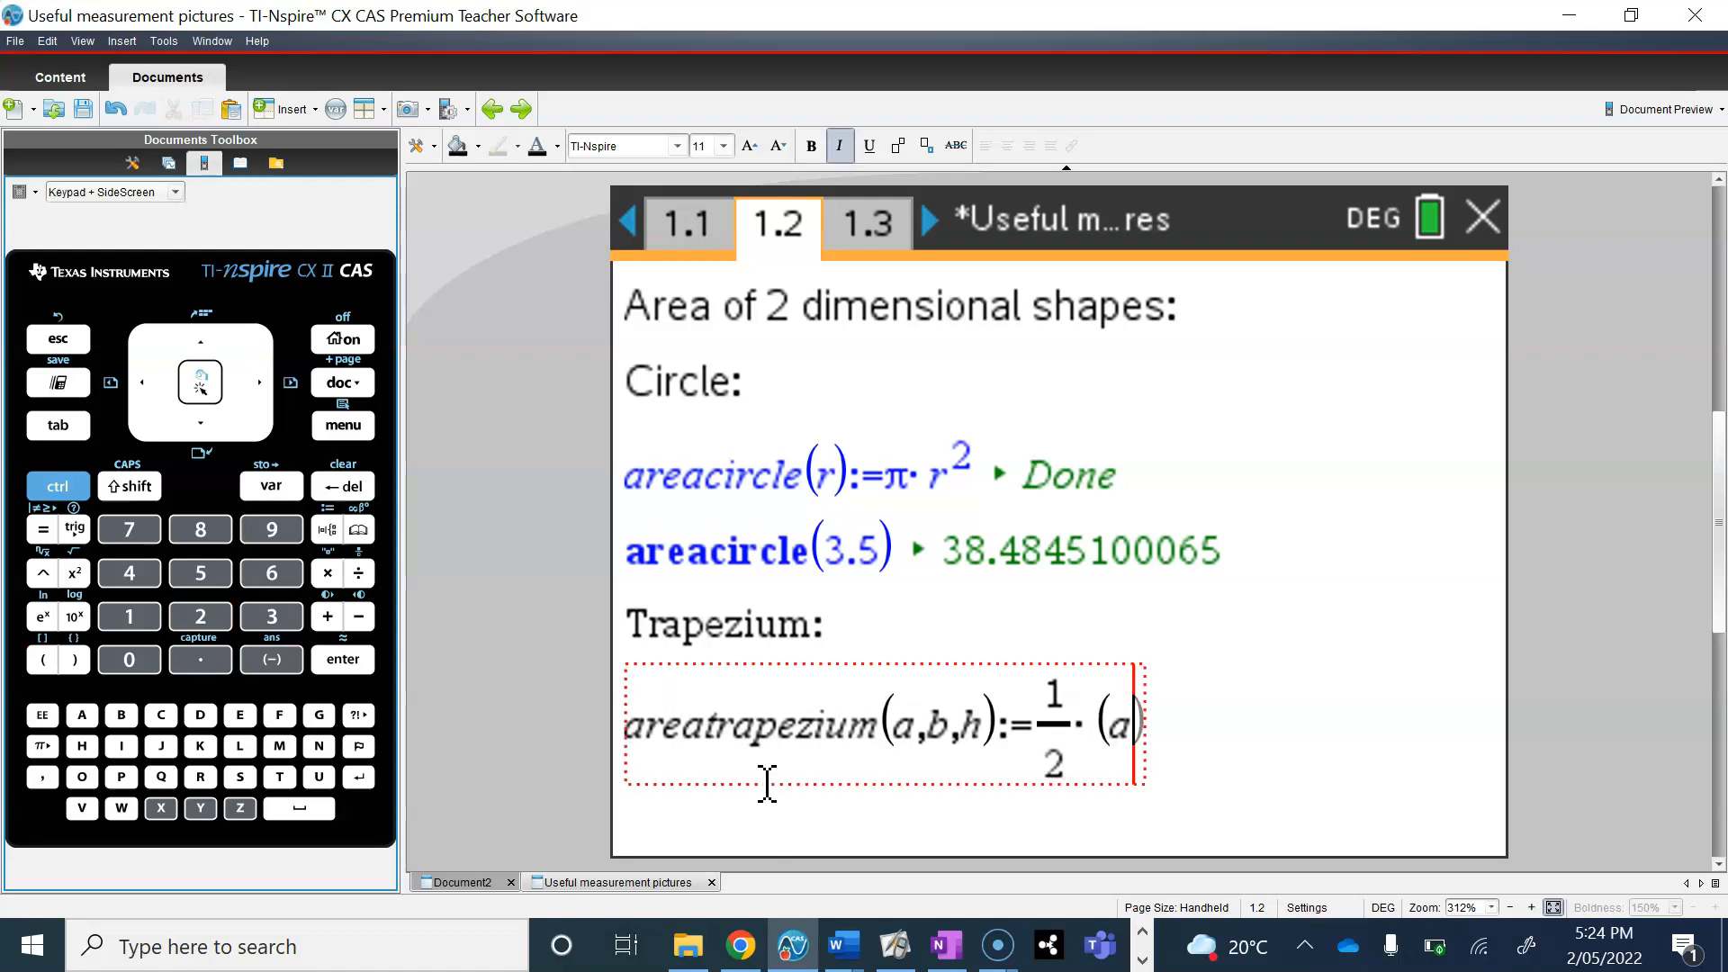
pyautogui.write(')*')
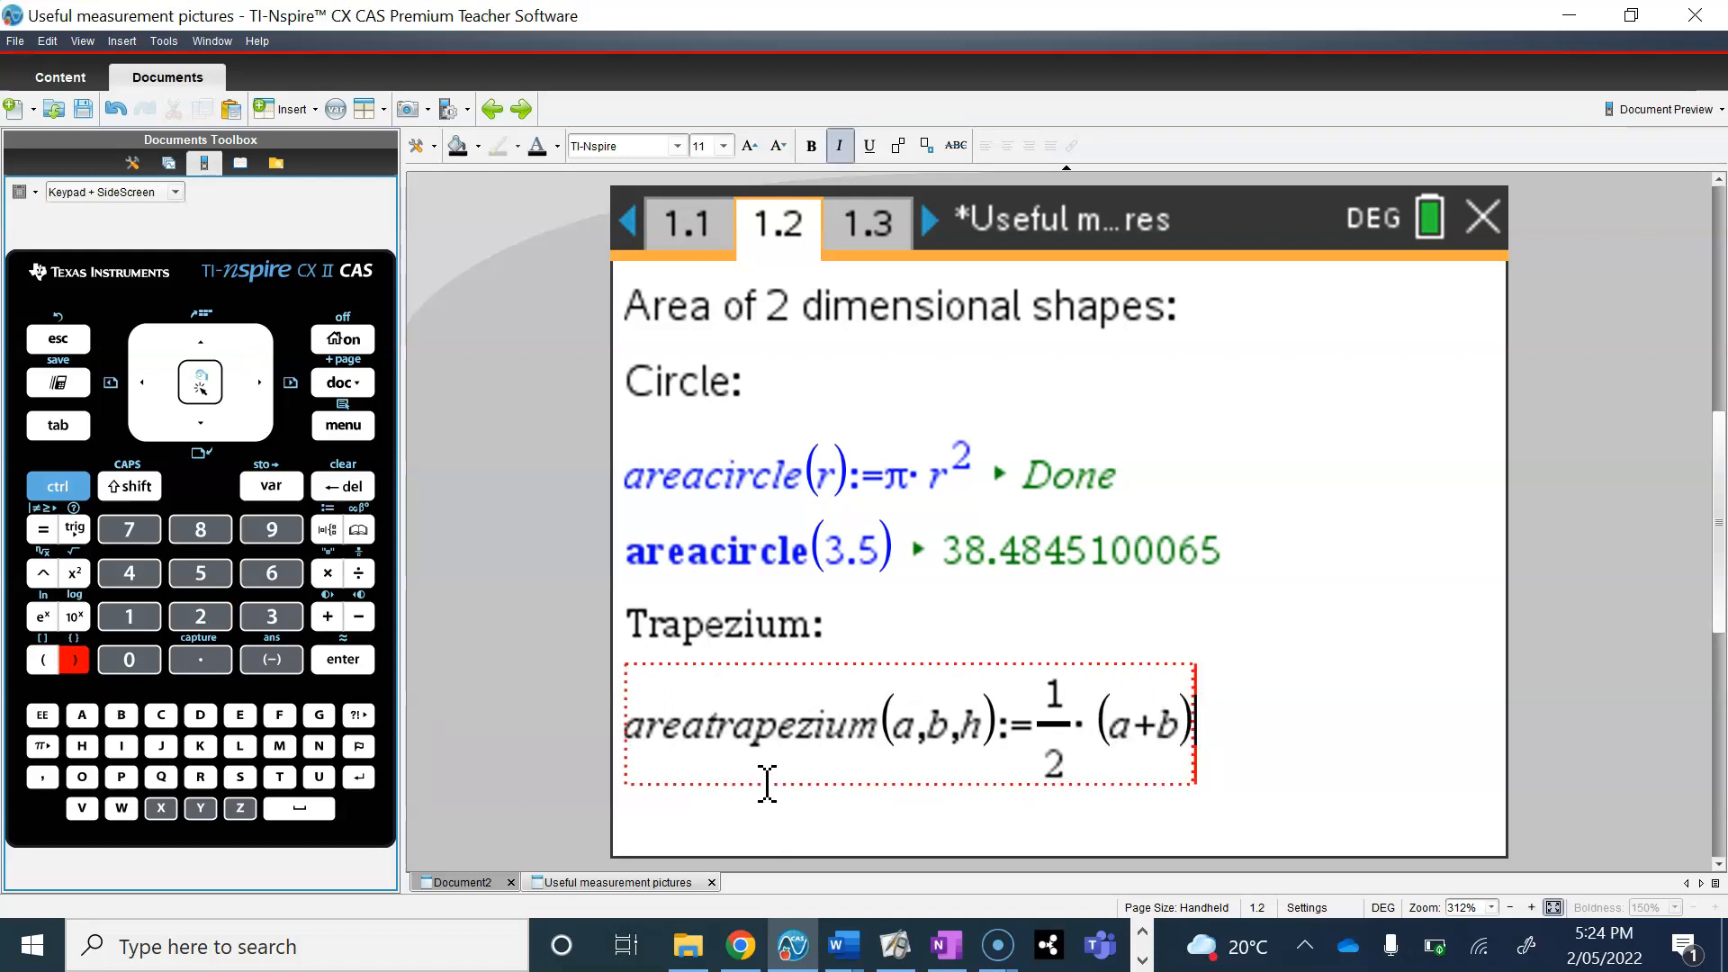
pyautogui.write('h')
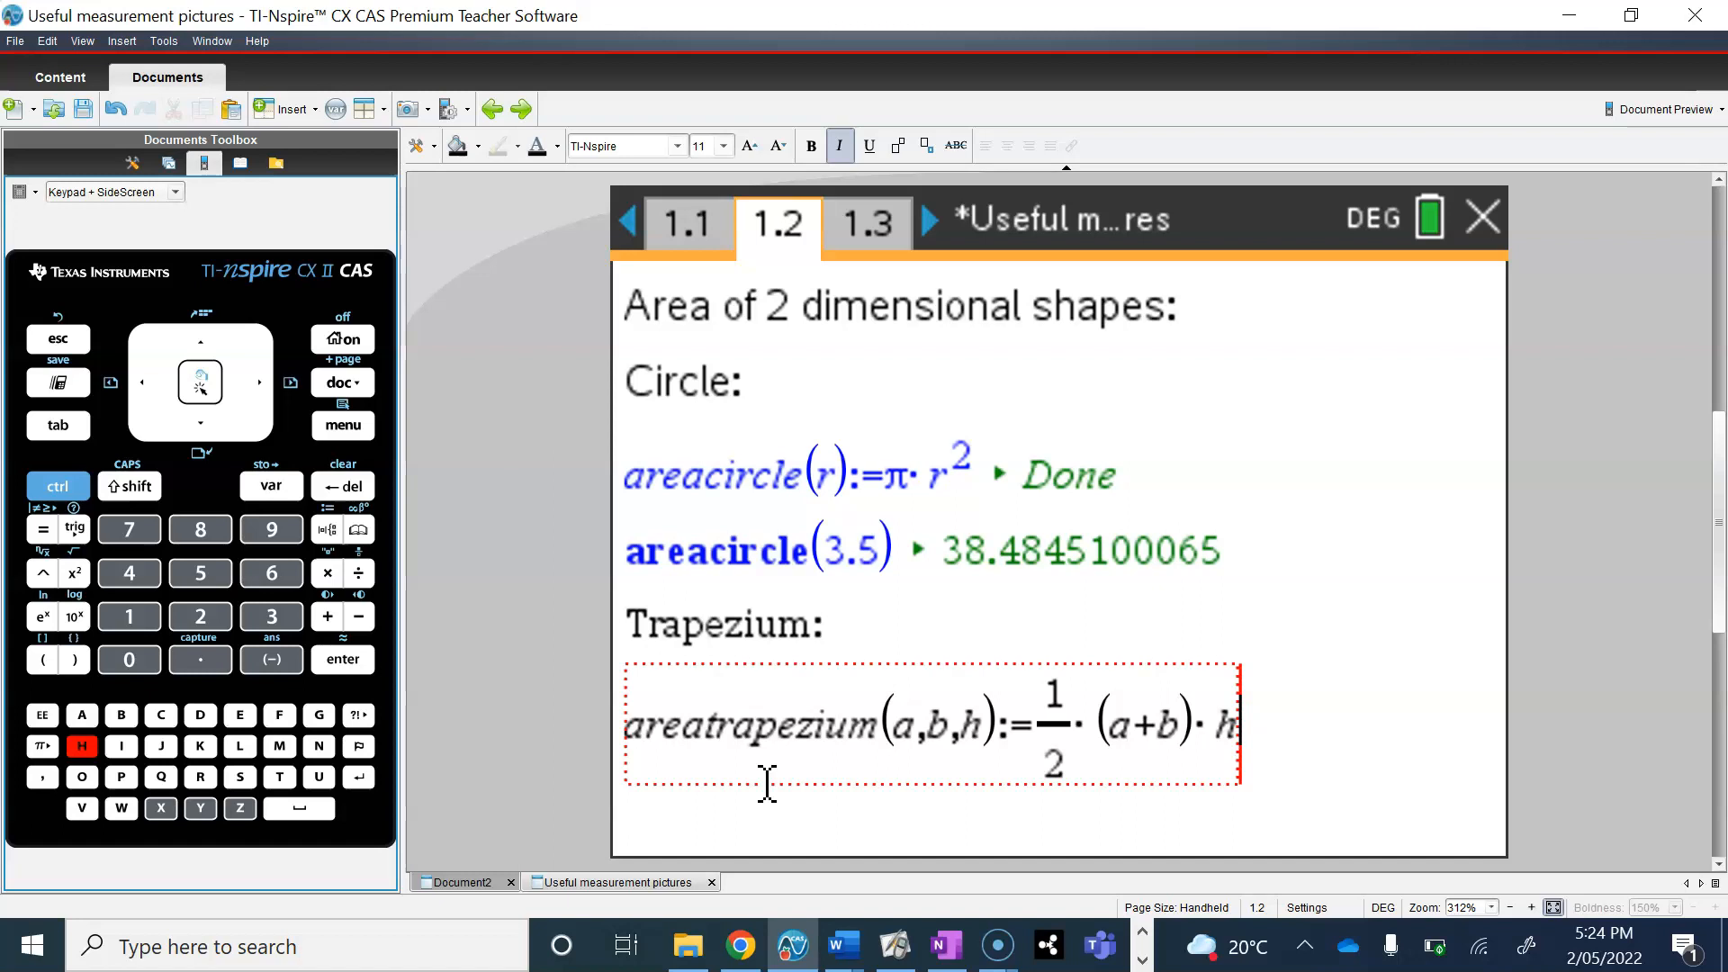
pyautogui.press('Return')
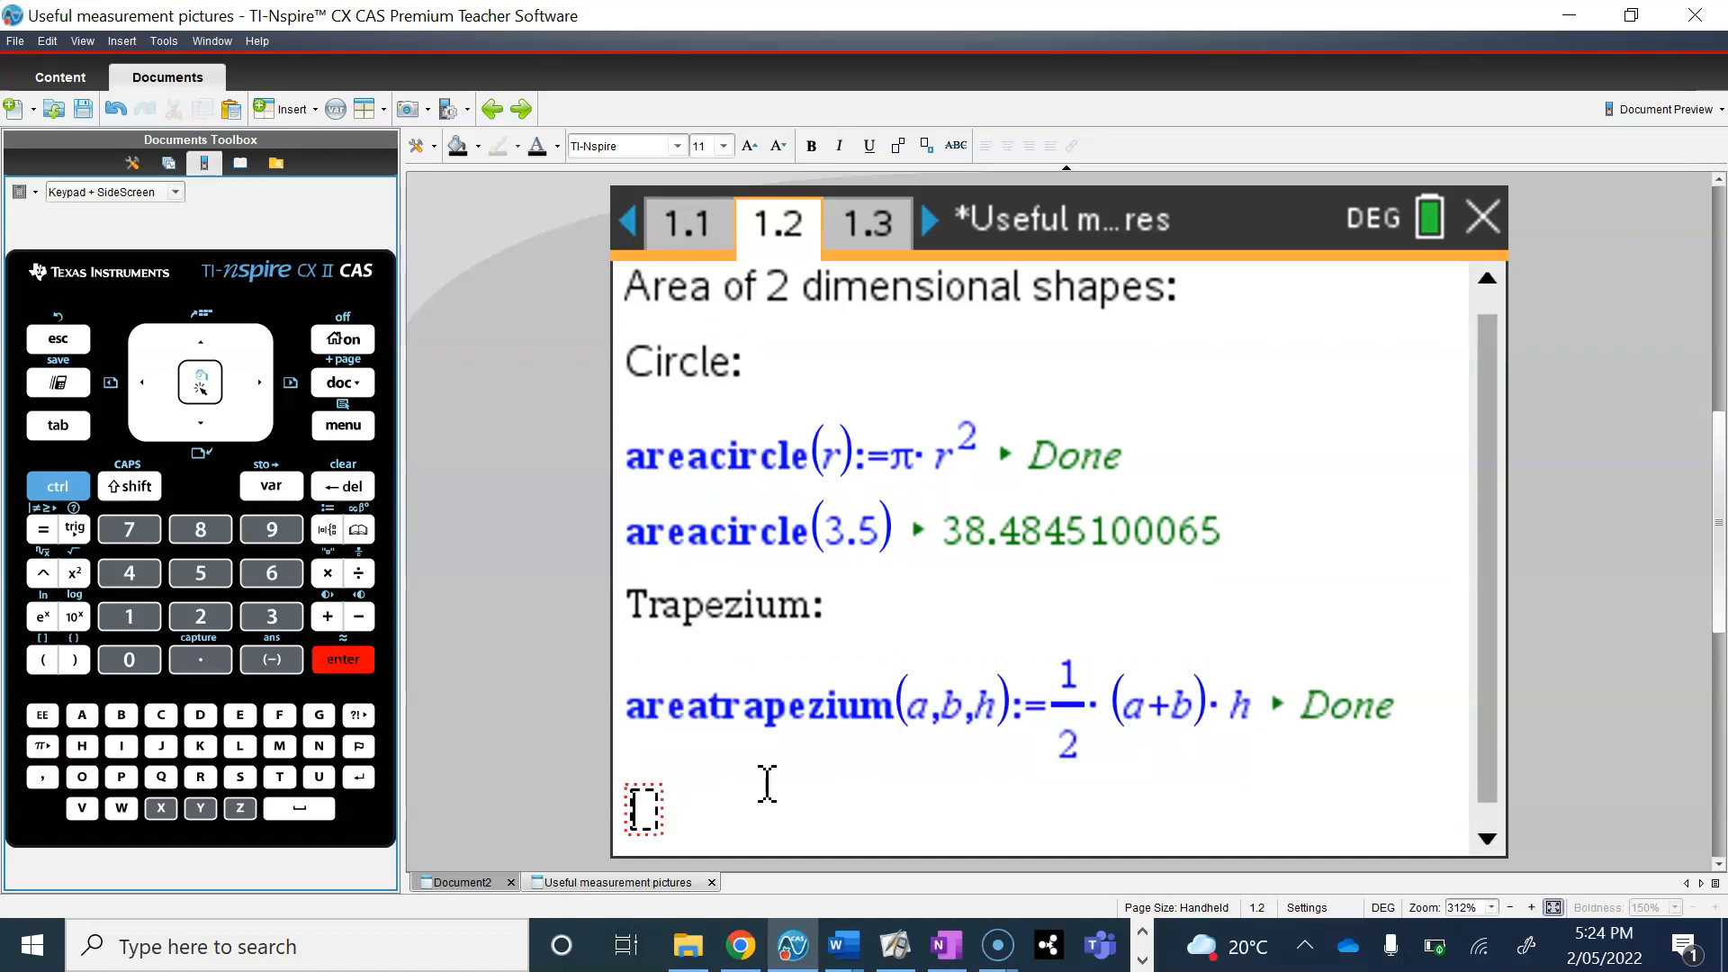
# Step: Evaluate areatrapezium(3,7,4) in the math box below the trapezium definition
pyautogui.write('area')
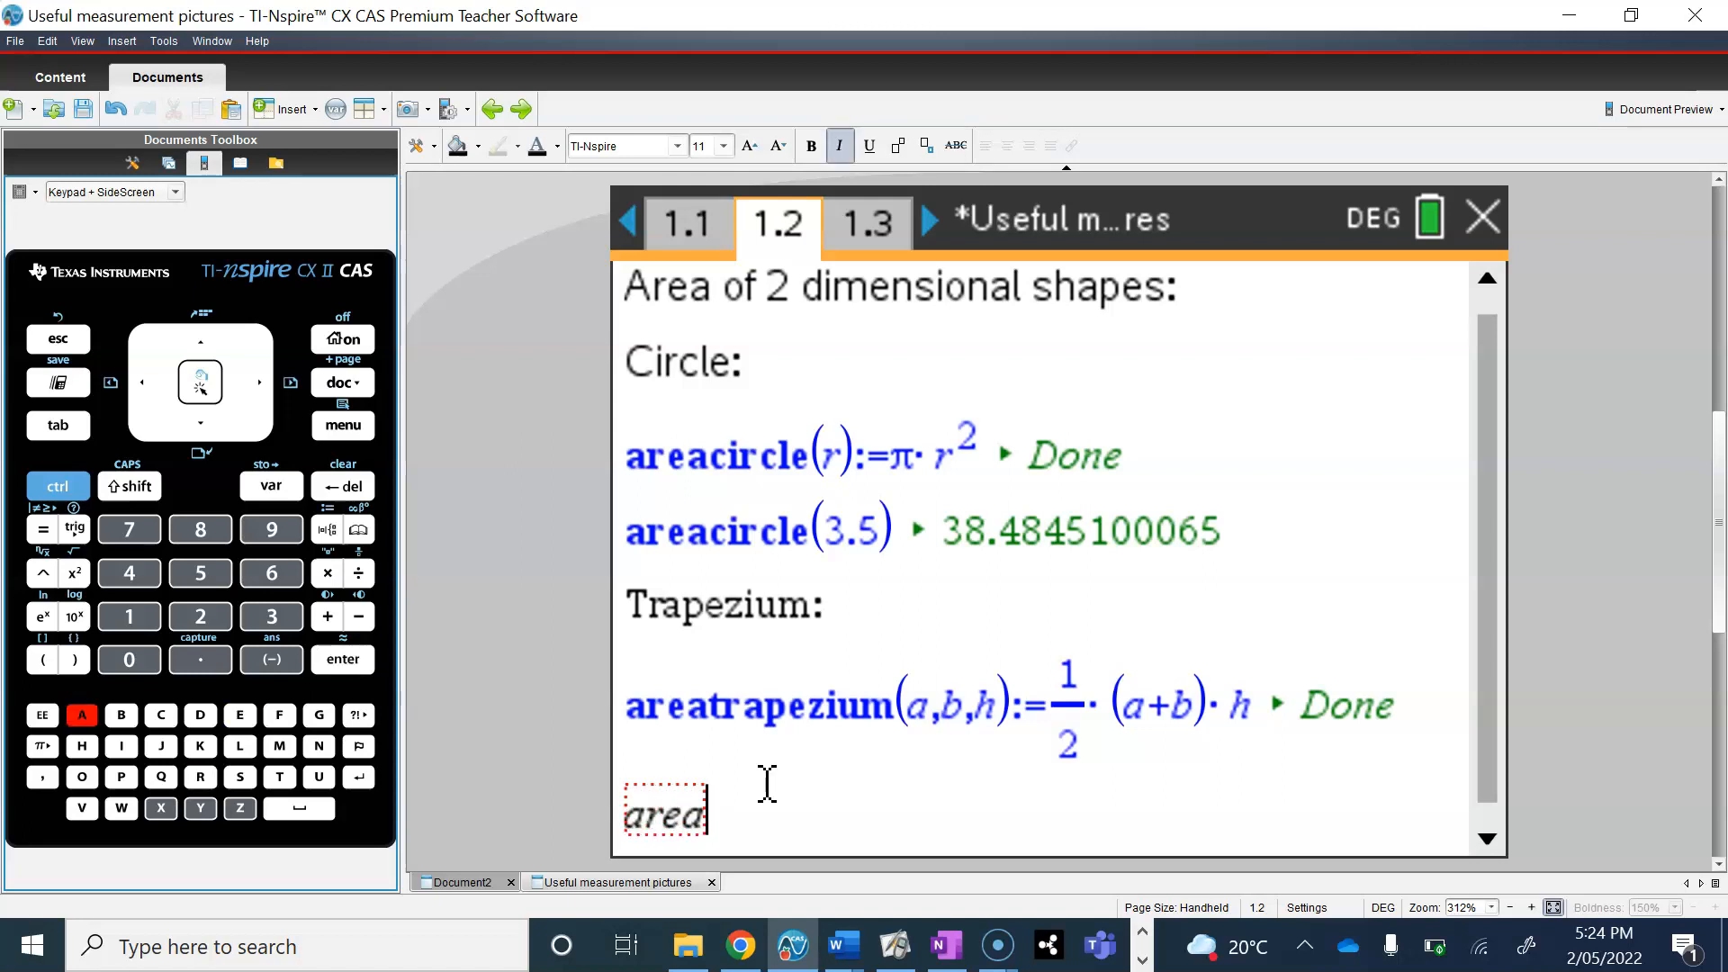
pyautogui.write('trapezium')
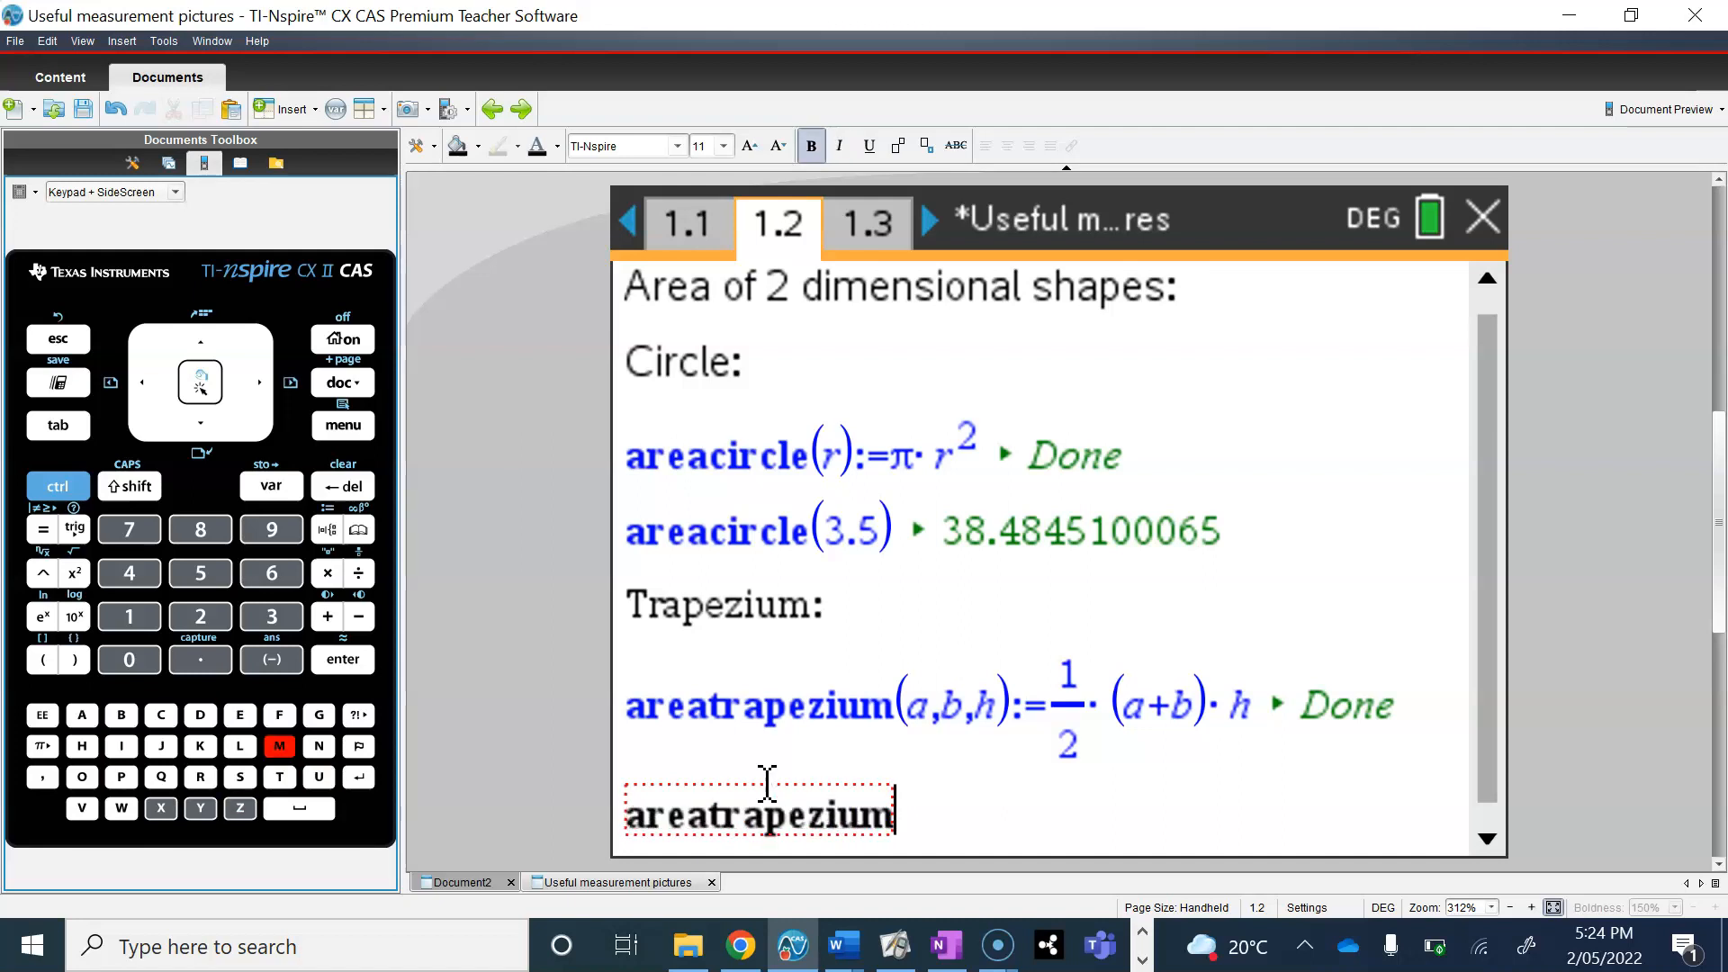
pyautogui.write('(')
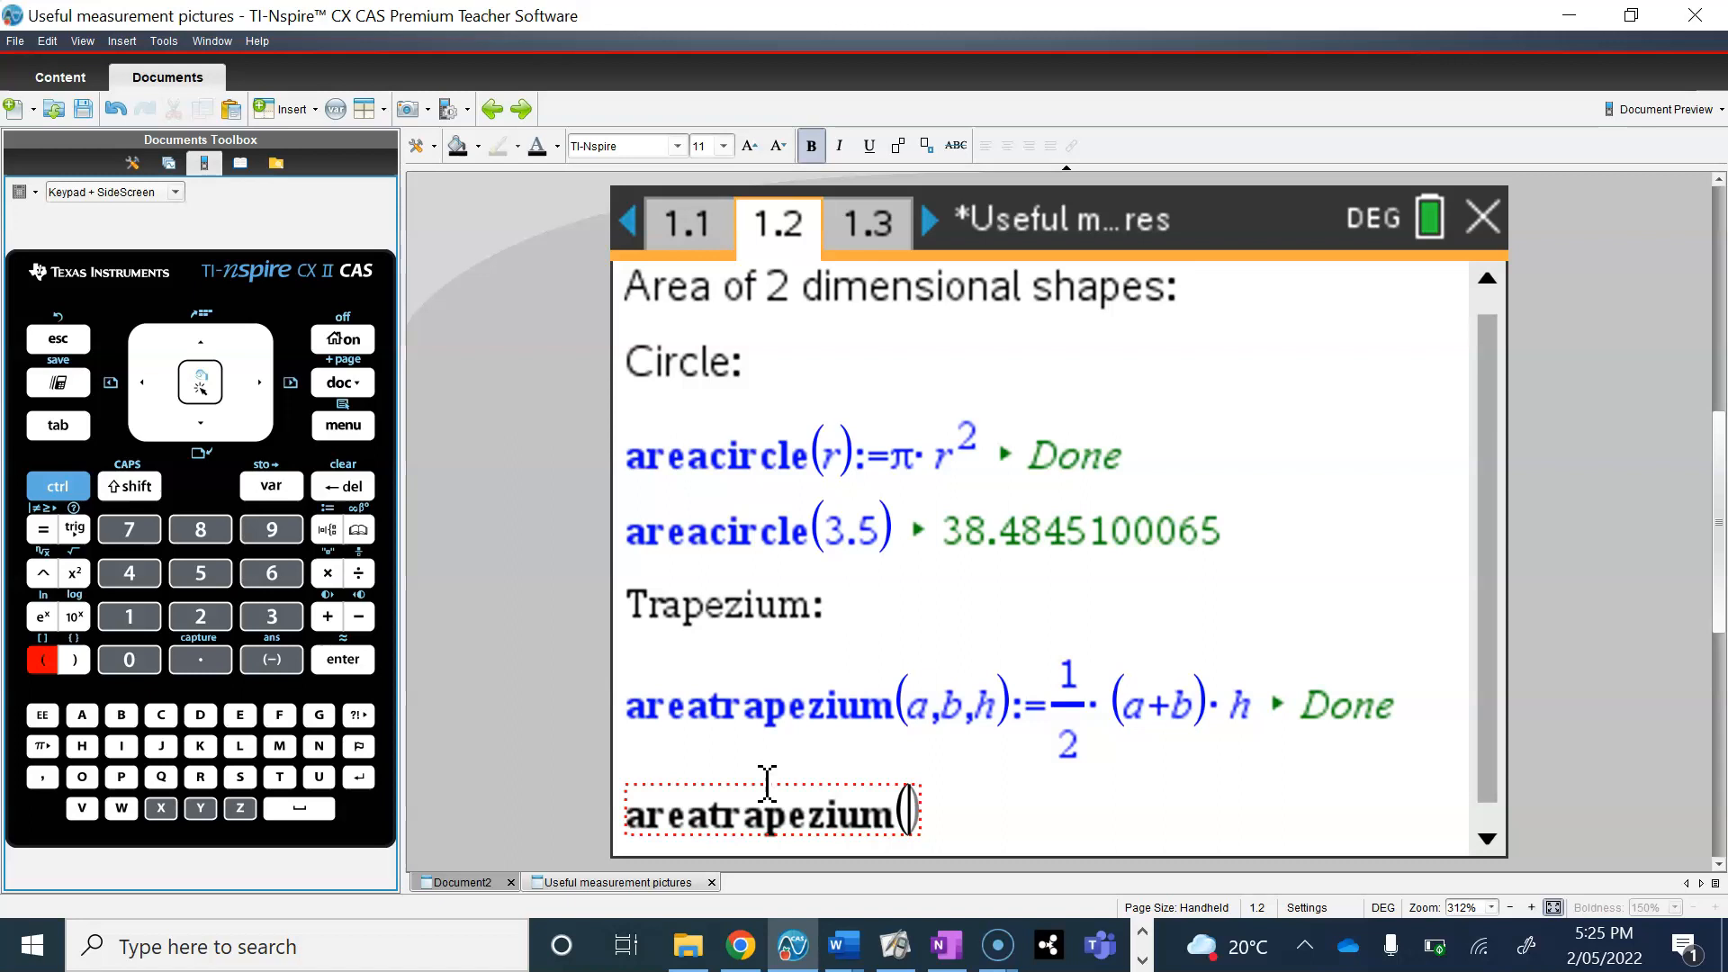
pyautogui.write('3')
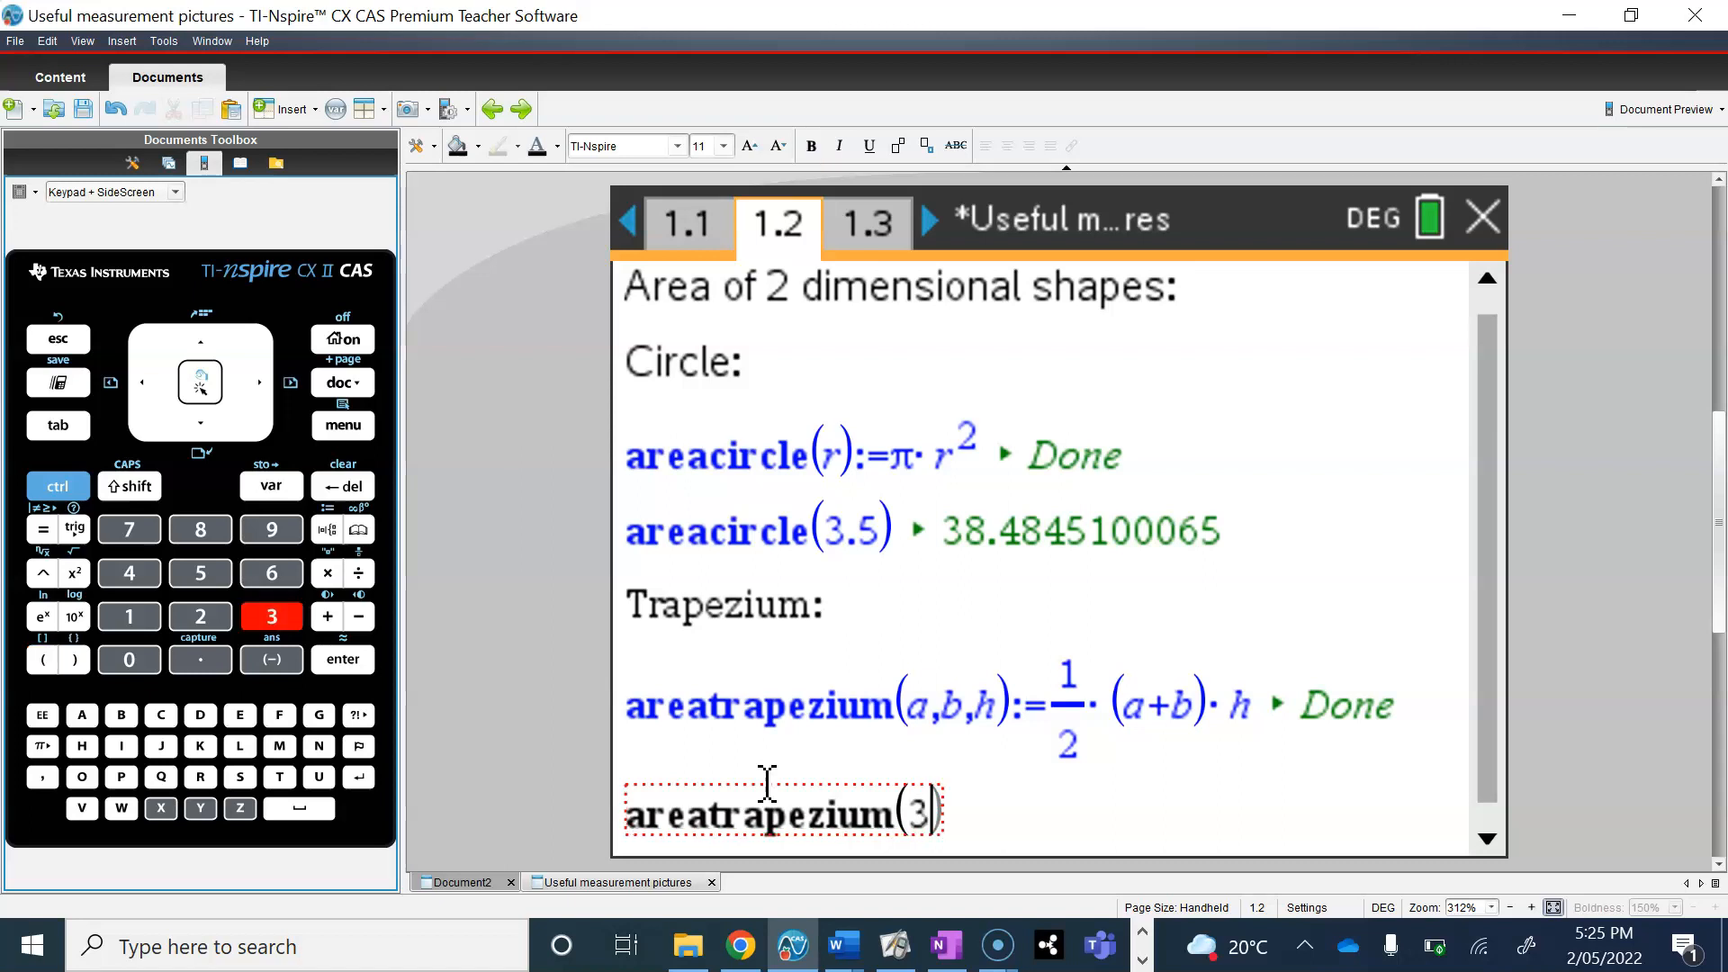
pyautogui.write(',')
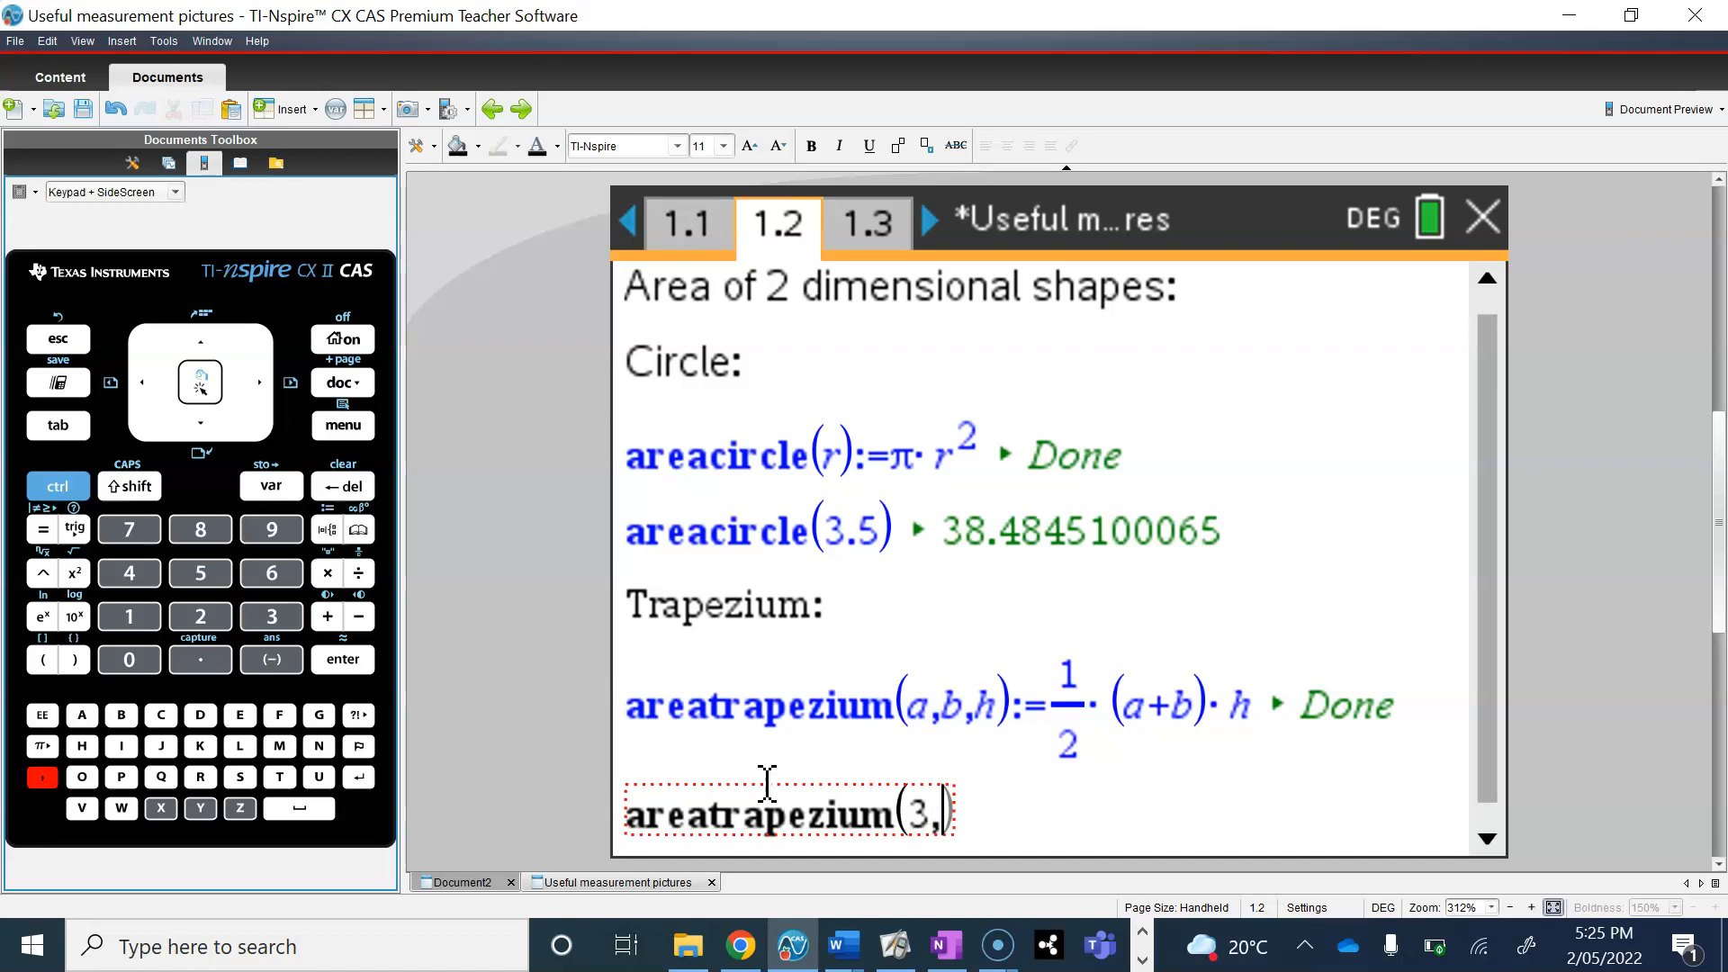
pyautogui.write('7')
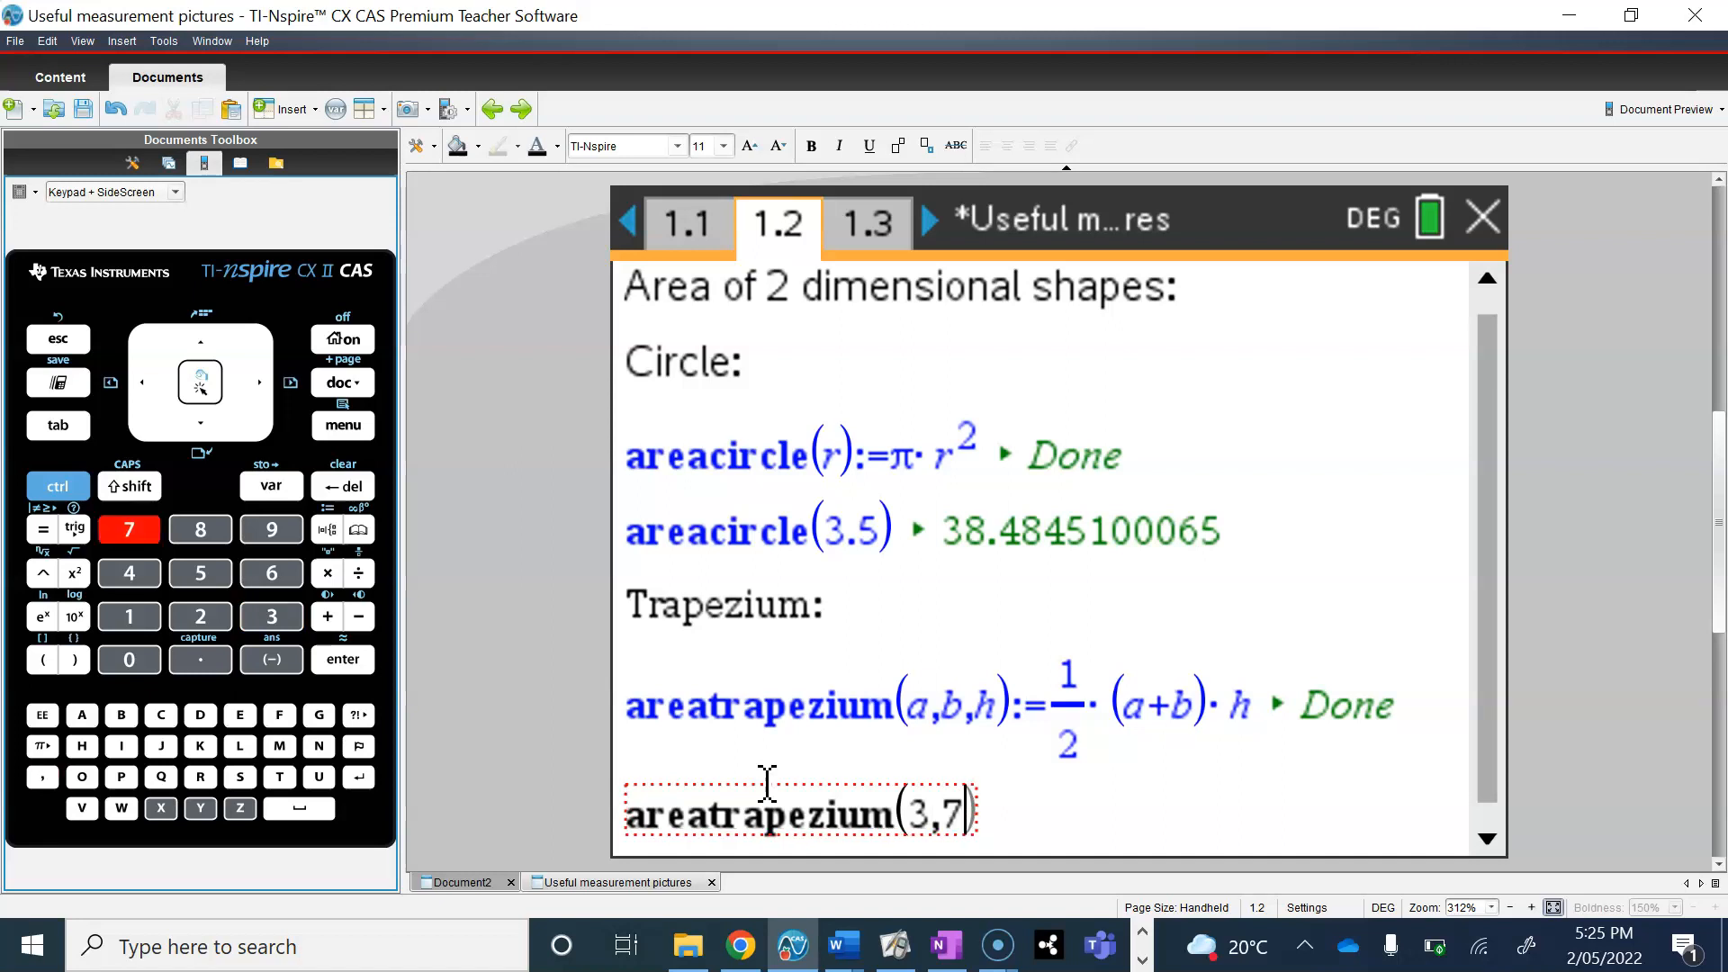
pyautogui.write(',')
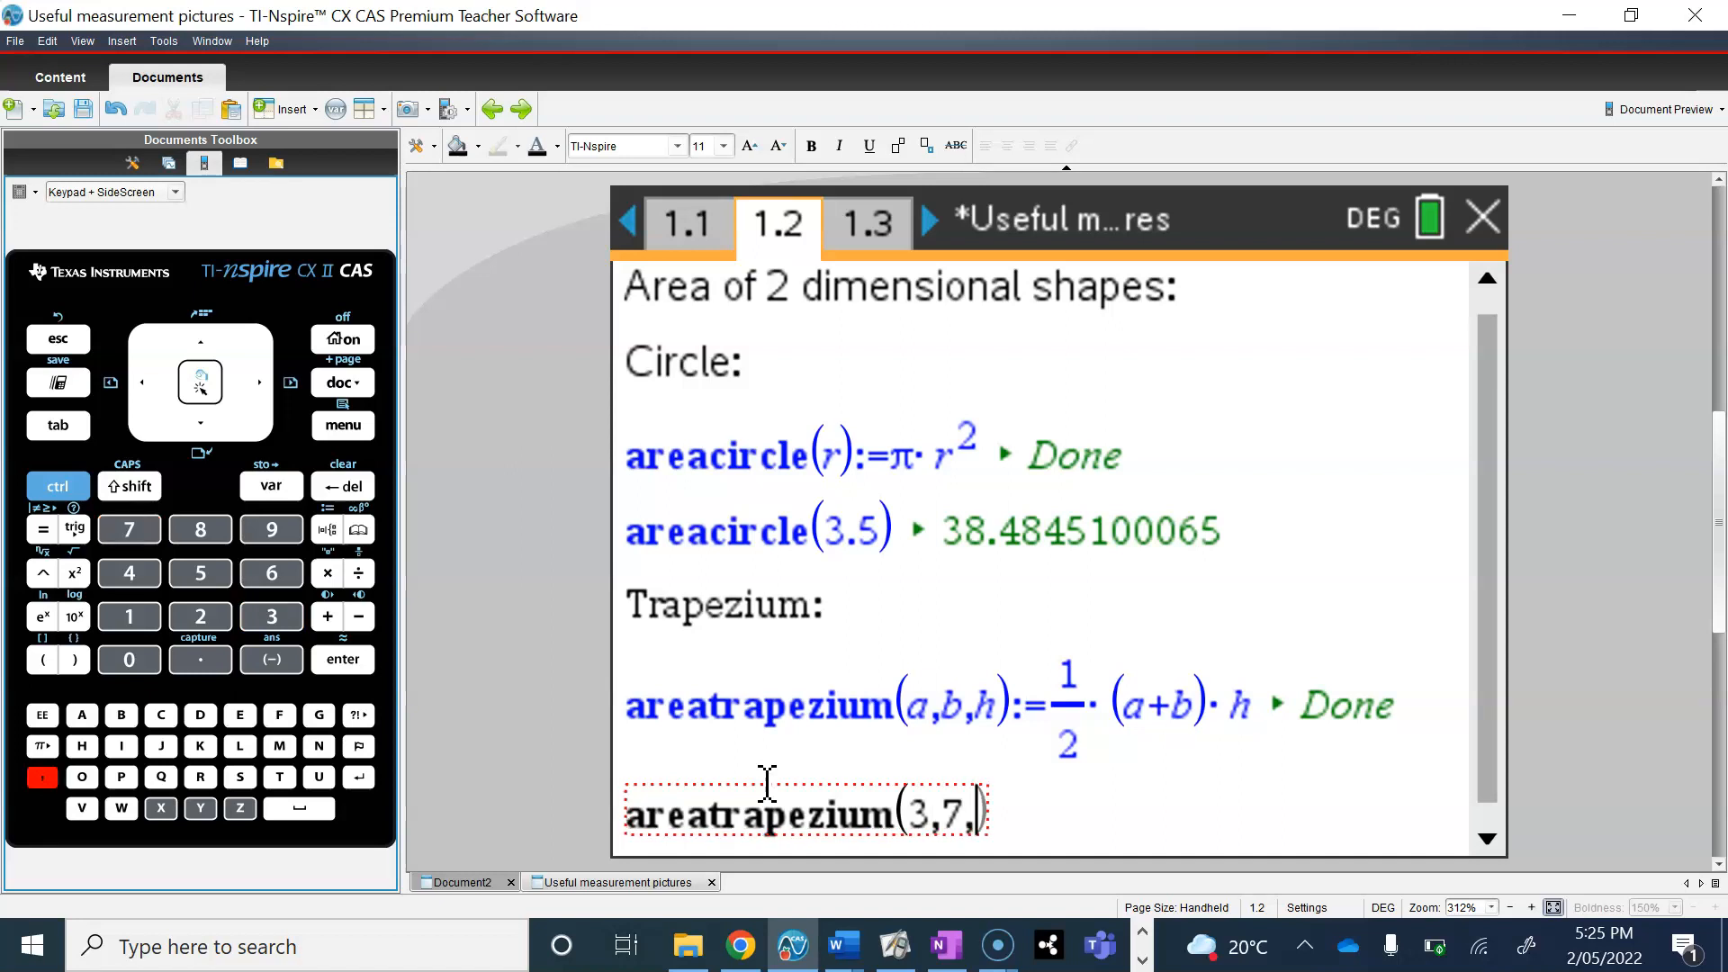
pyautogui.write('4)')
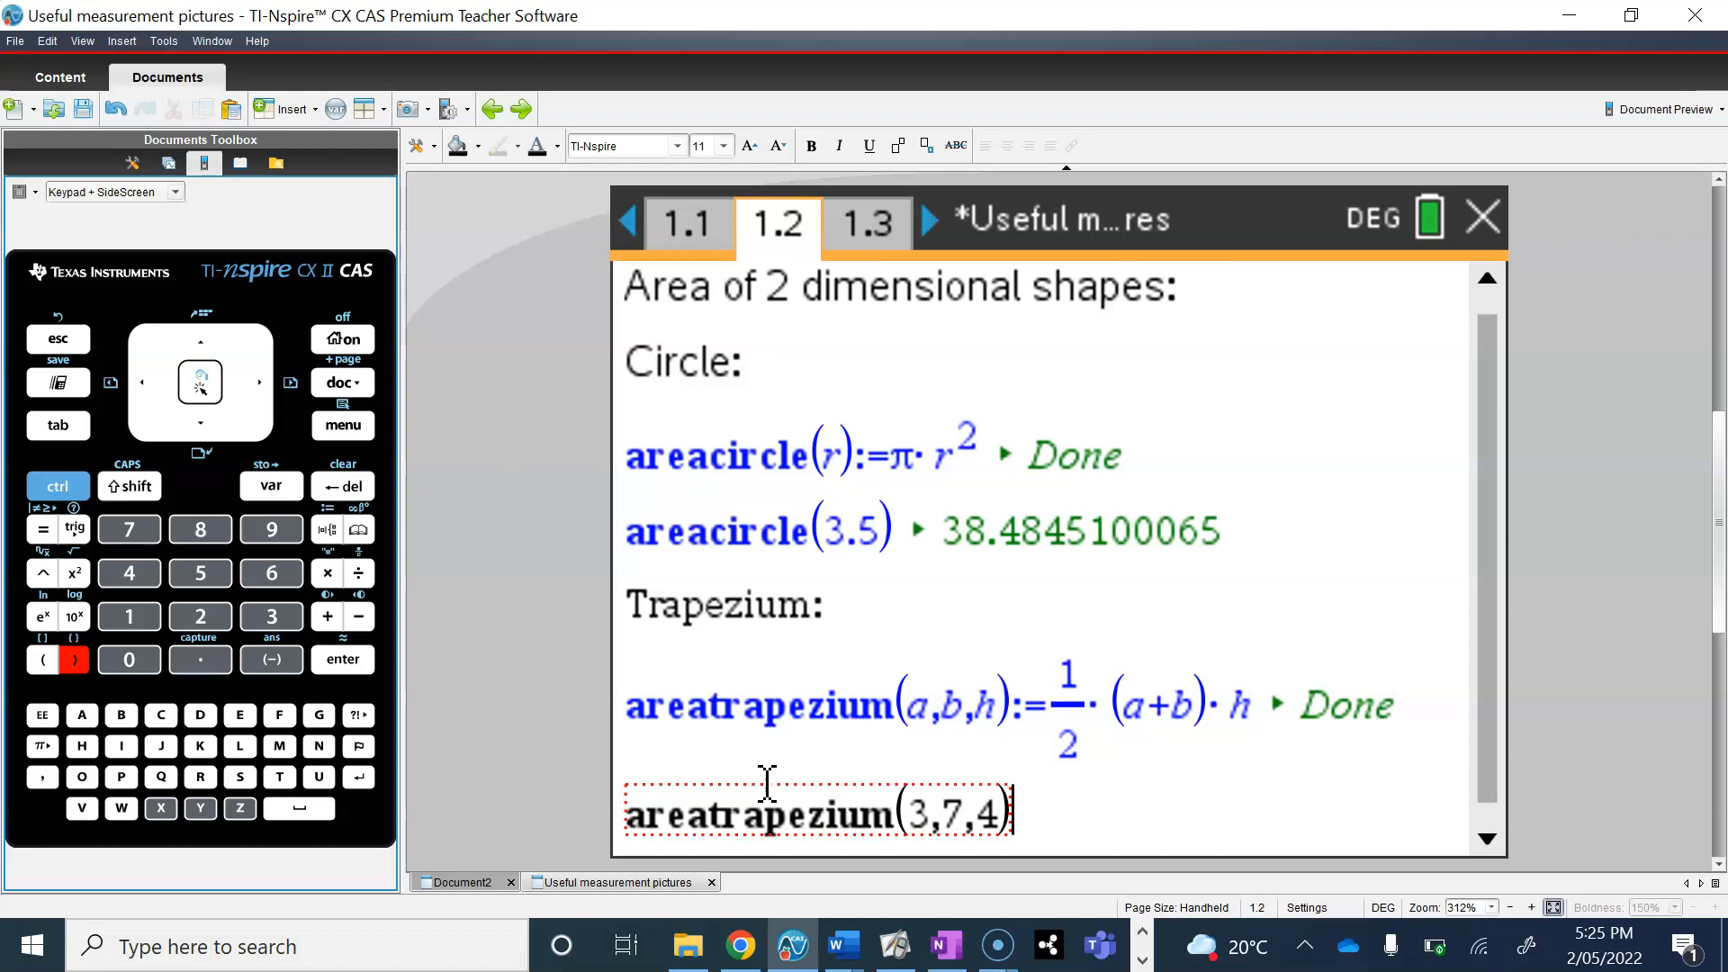
pyautogui.press('Return')
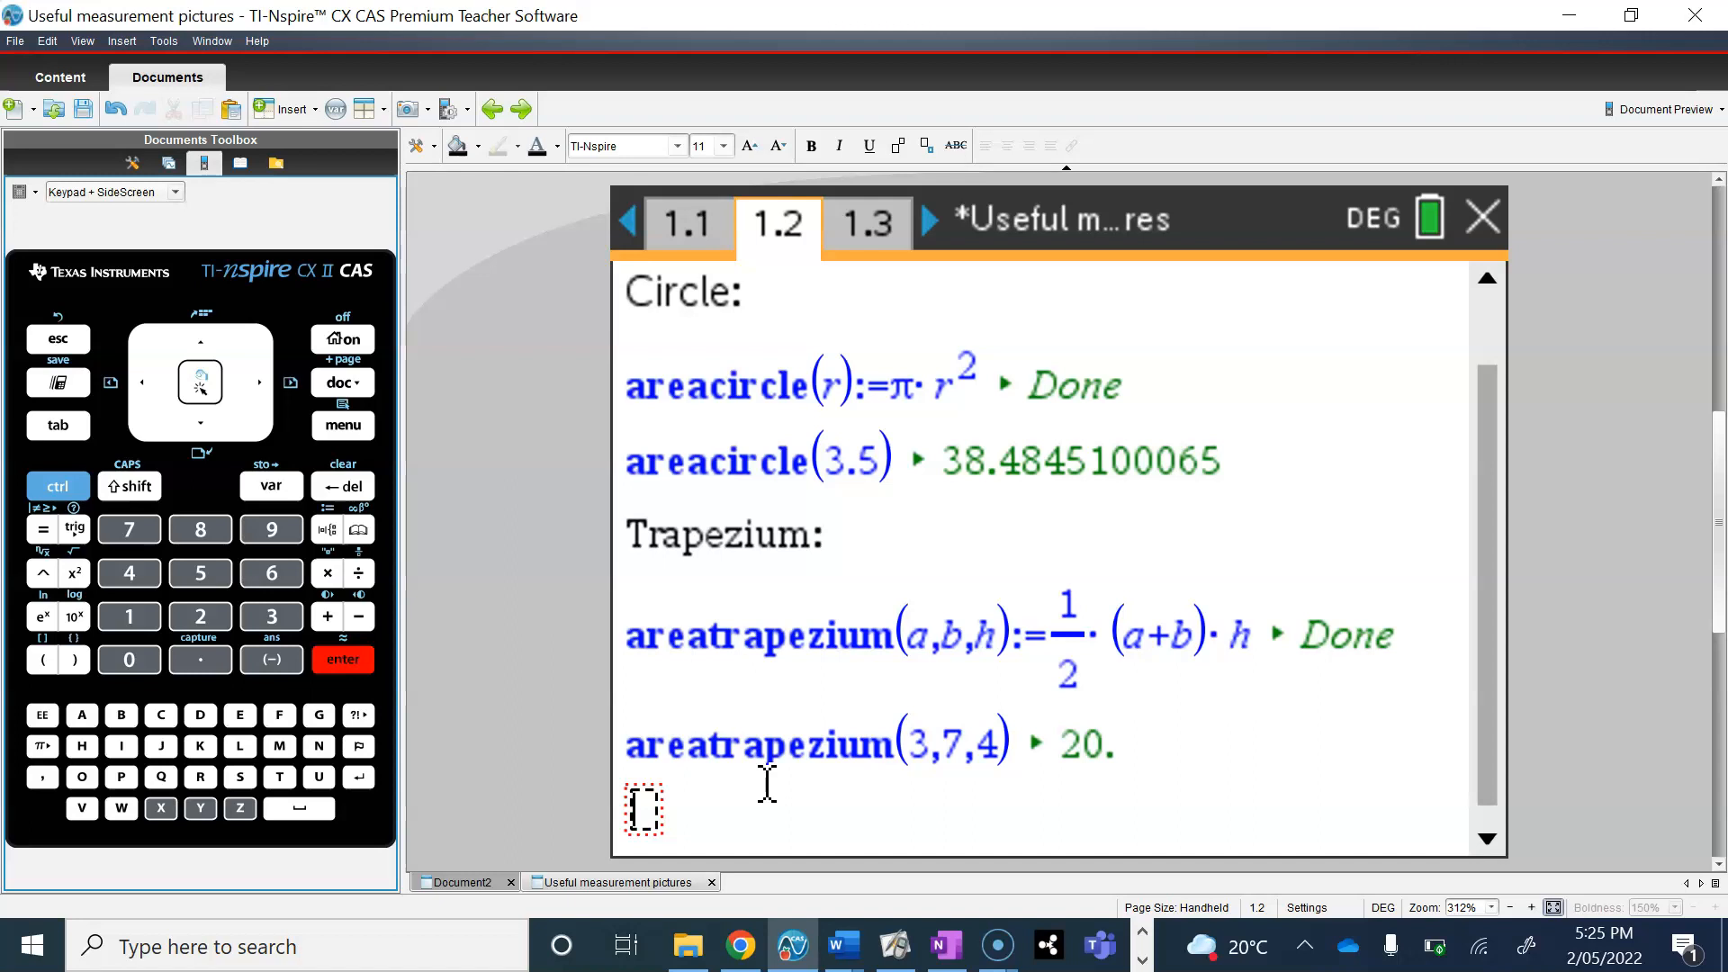
# Step: Replace the arguments in the trapezium test line with 5, 9 and 3.6 and re-evaluate it as areatrapezium(5,9,3.6)
pyautogui.click(836, 738)
pyautogui.click(945, 733)
pyautogui.moveTo(909, 738); pyautogui.dragTo(937, 821)
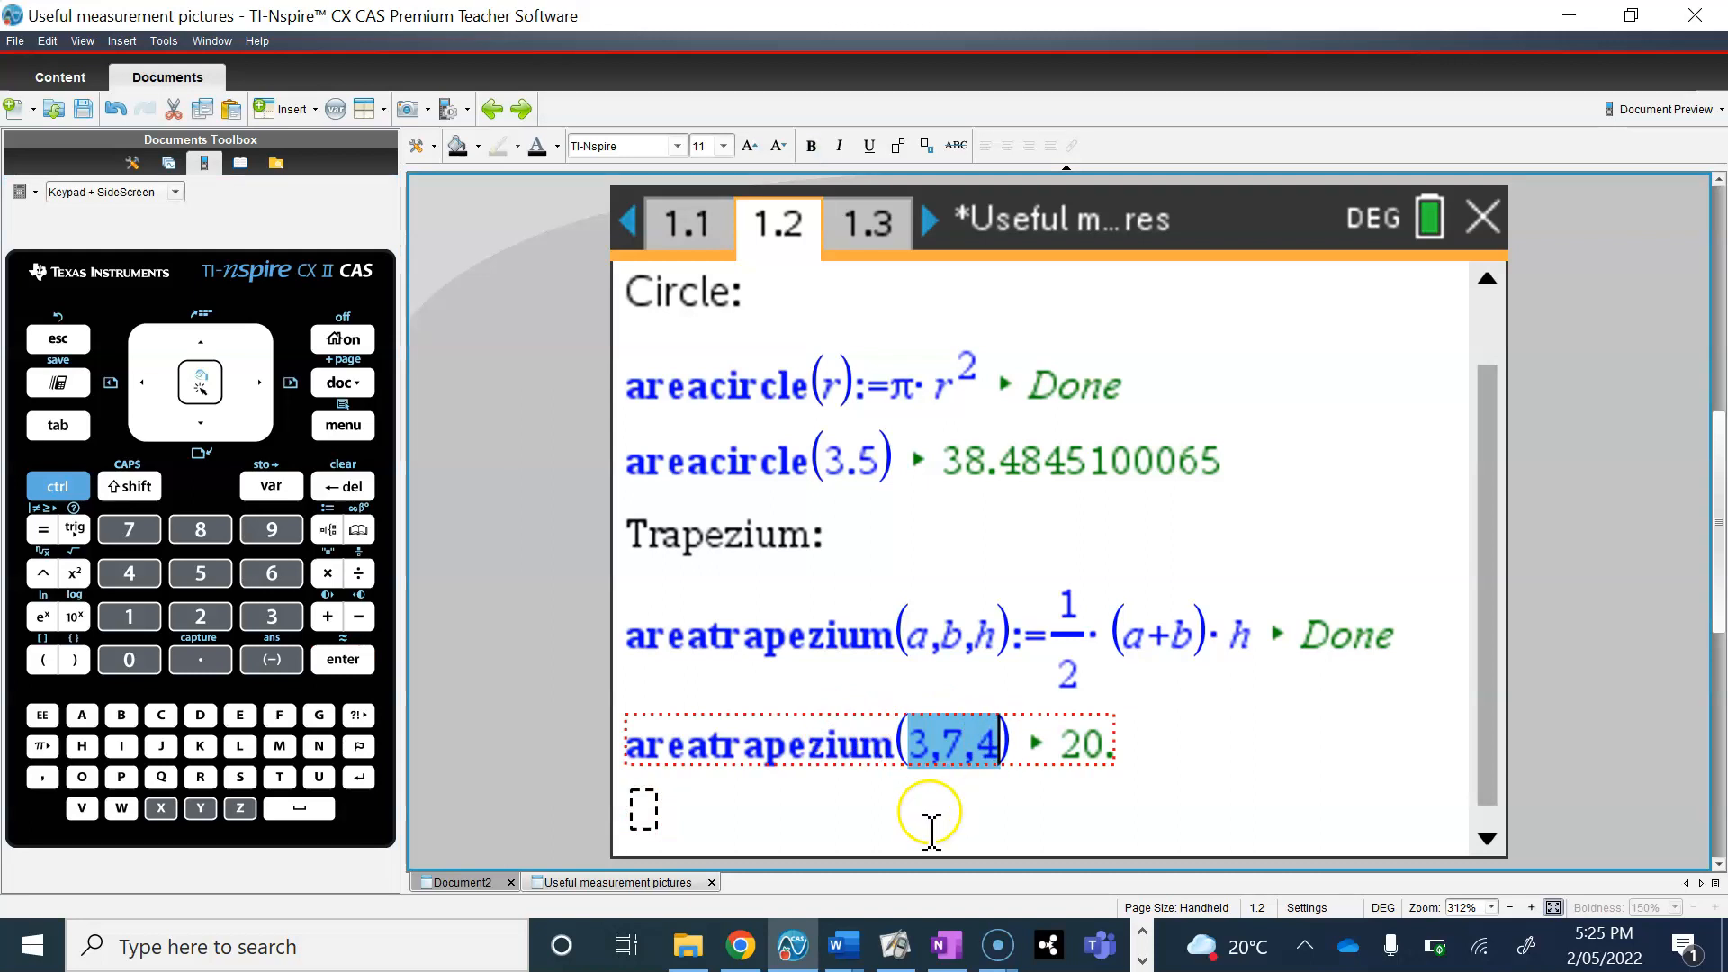
pyautogui.write('5')
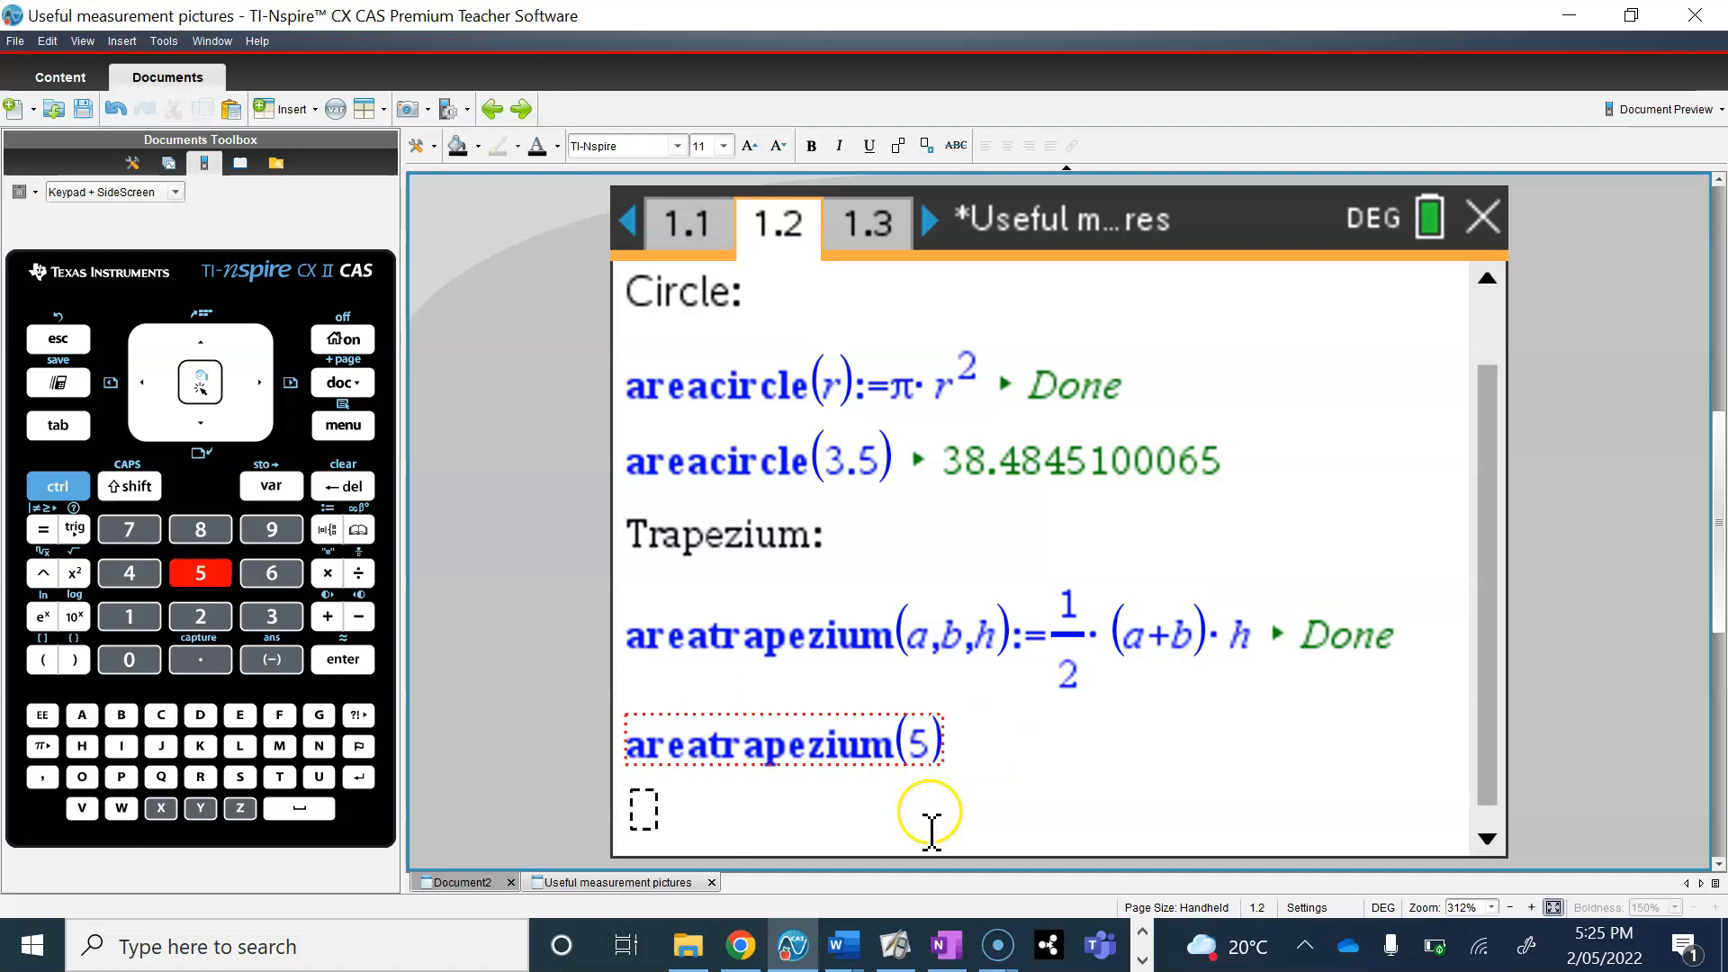
pyautogui.write(',')
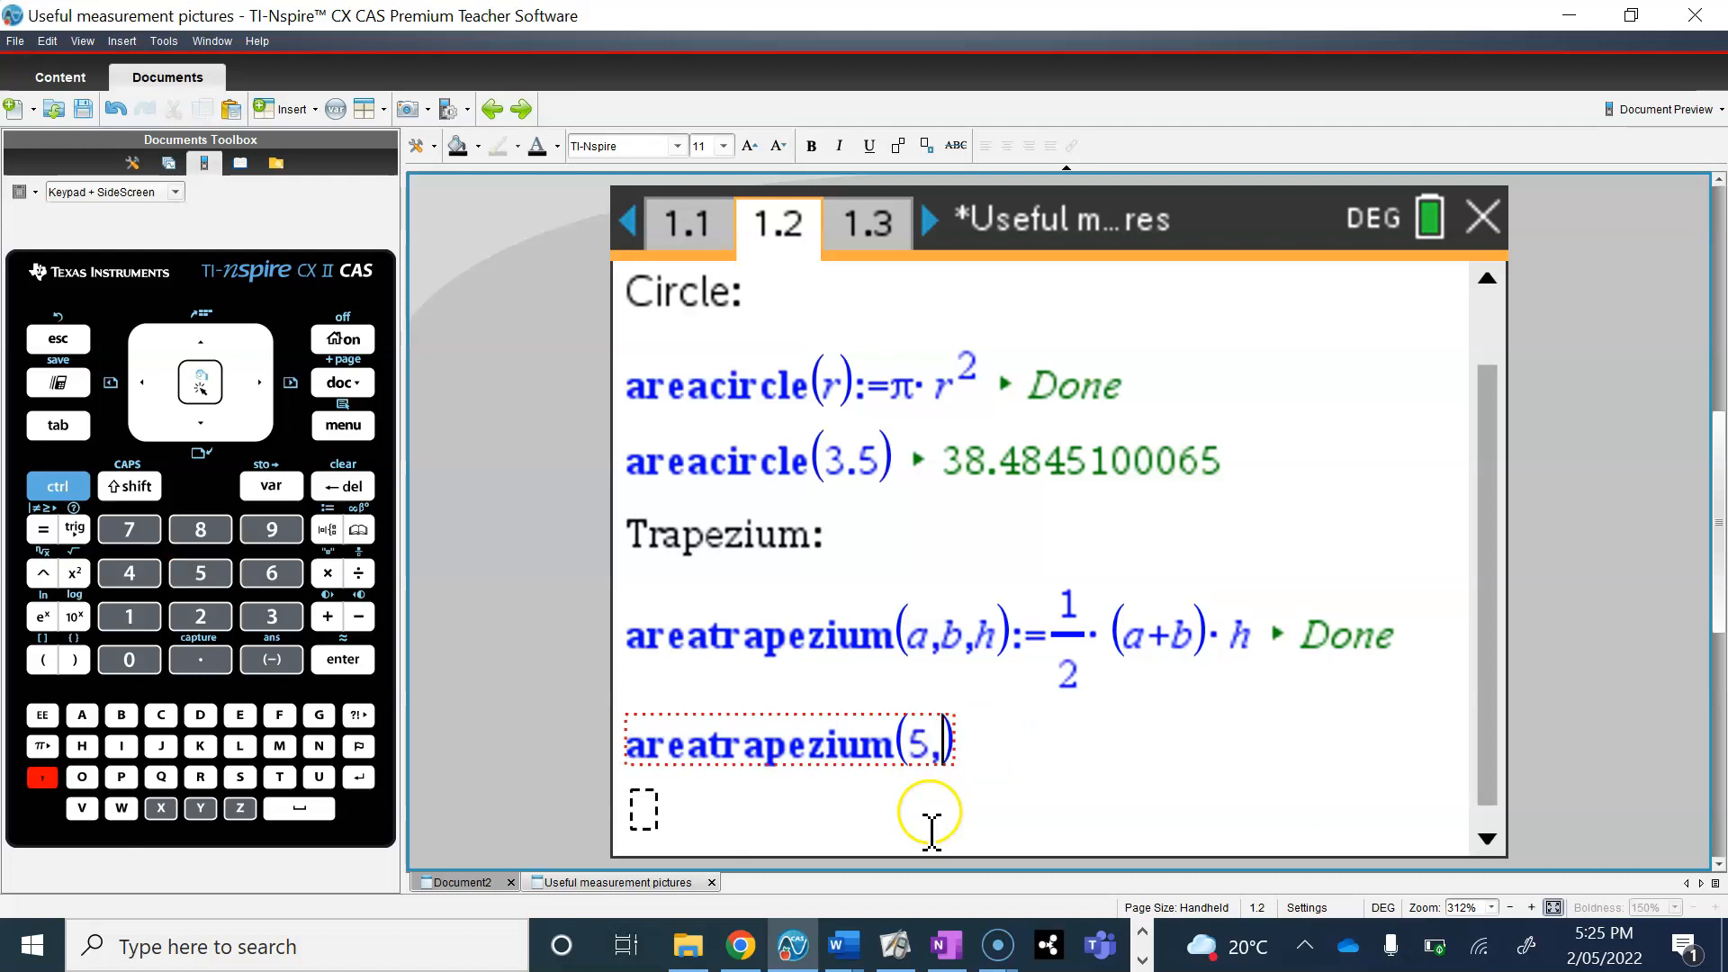
pyautogui.write('9')
pyautogui.write(',3.6')
pyautogui.press('Return')
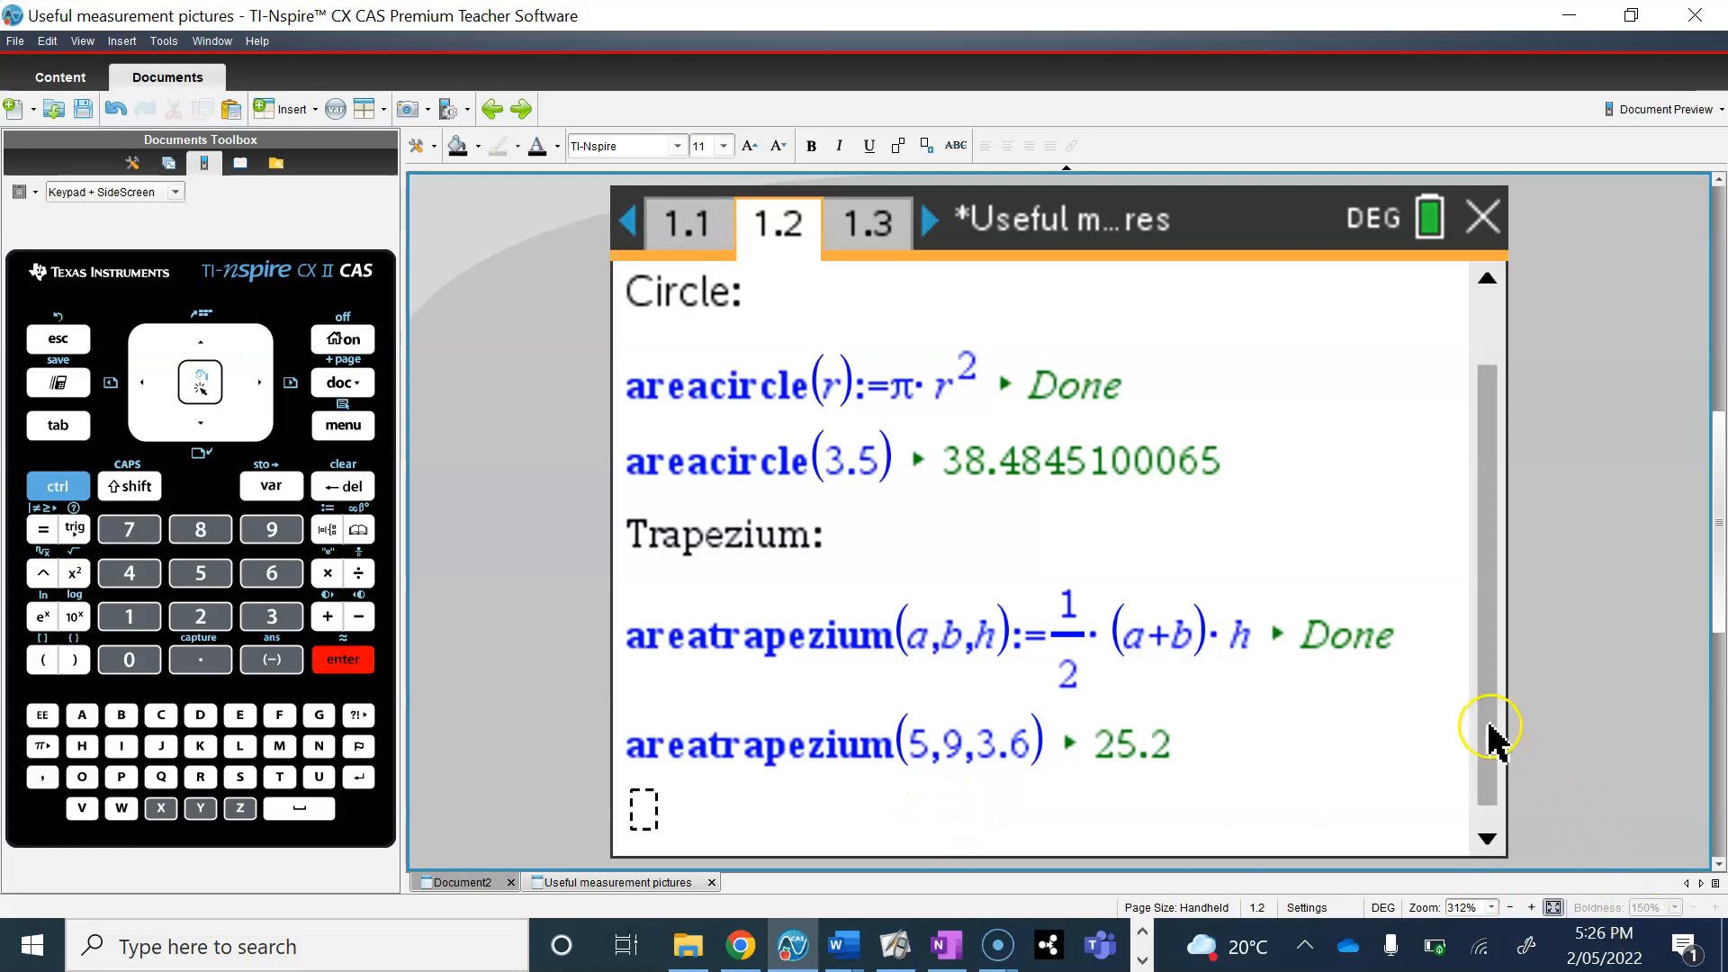
# Step: Look over the circle and trapezium area functions on page 1.2 and switch to page 1.3
pyautogui.moveTo(1490, 738); pyautogui.dragTo(1499, 591)
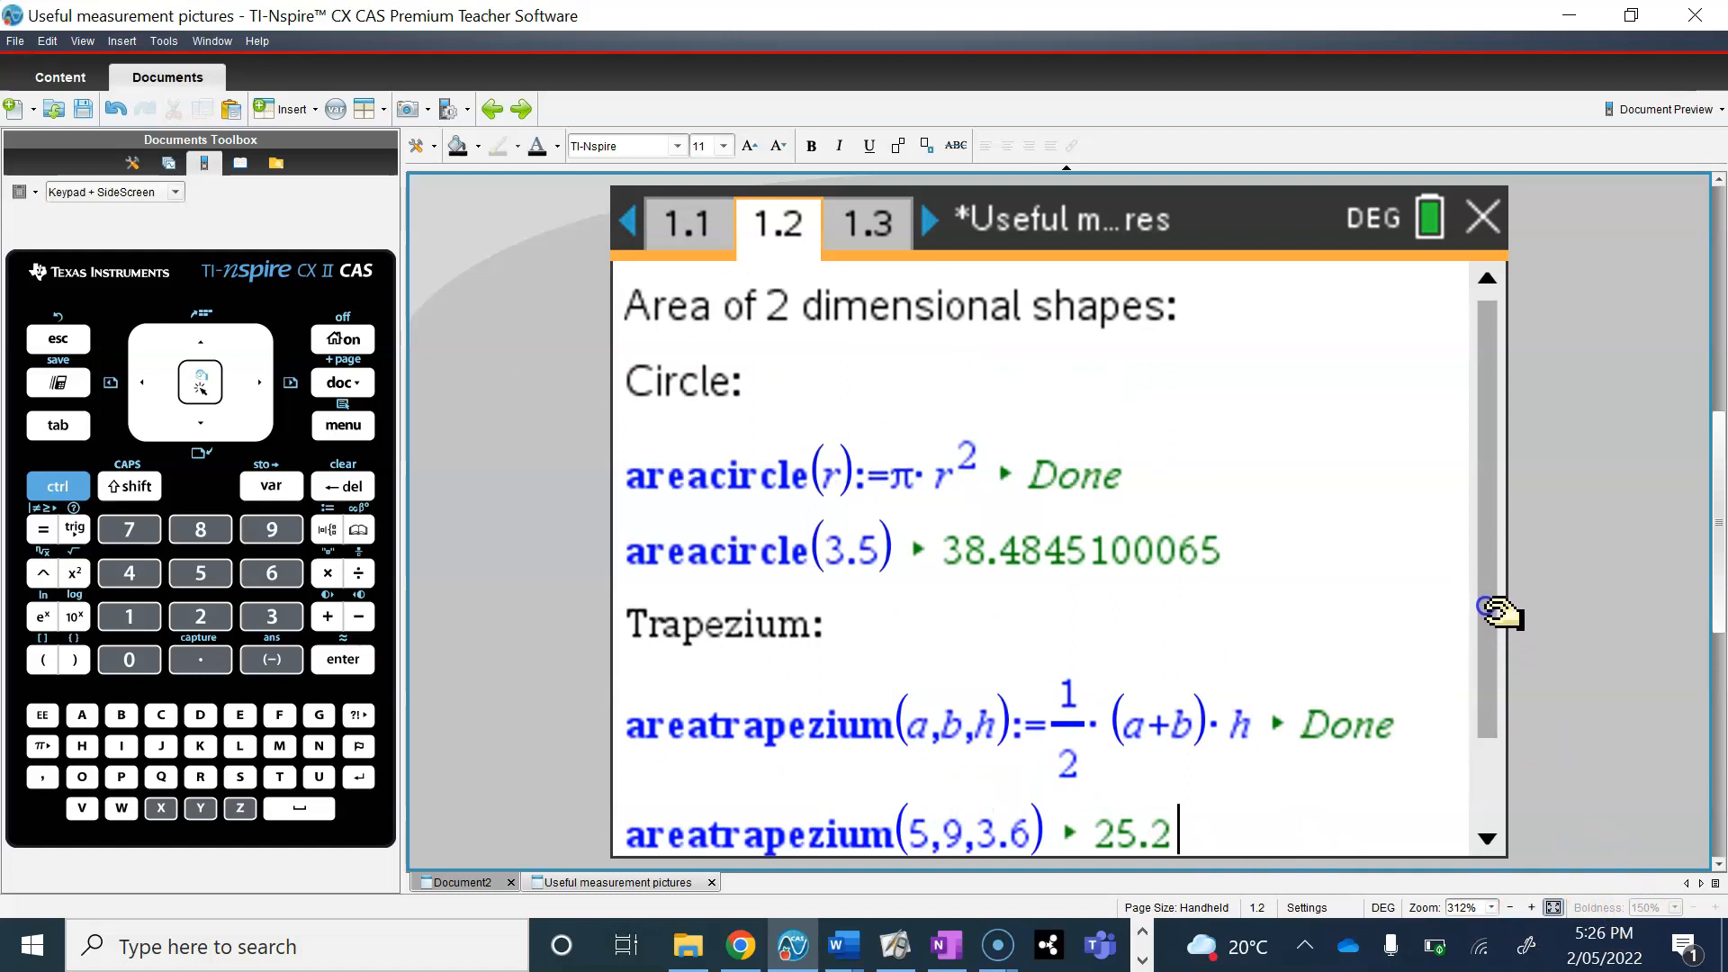
pyautogui.moveTo(1490, 666); pyautogui.dragTo(1477, 763)
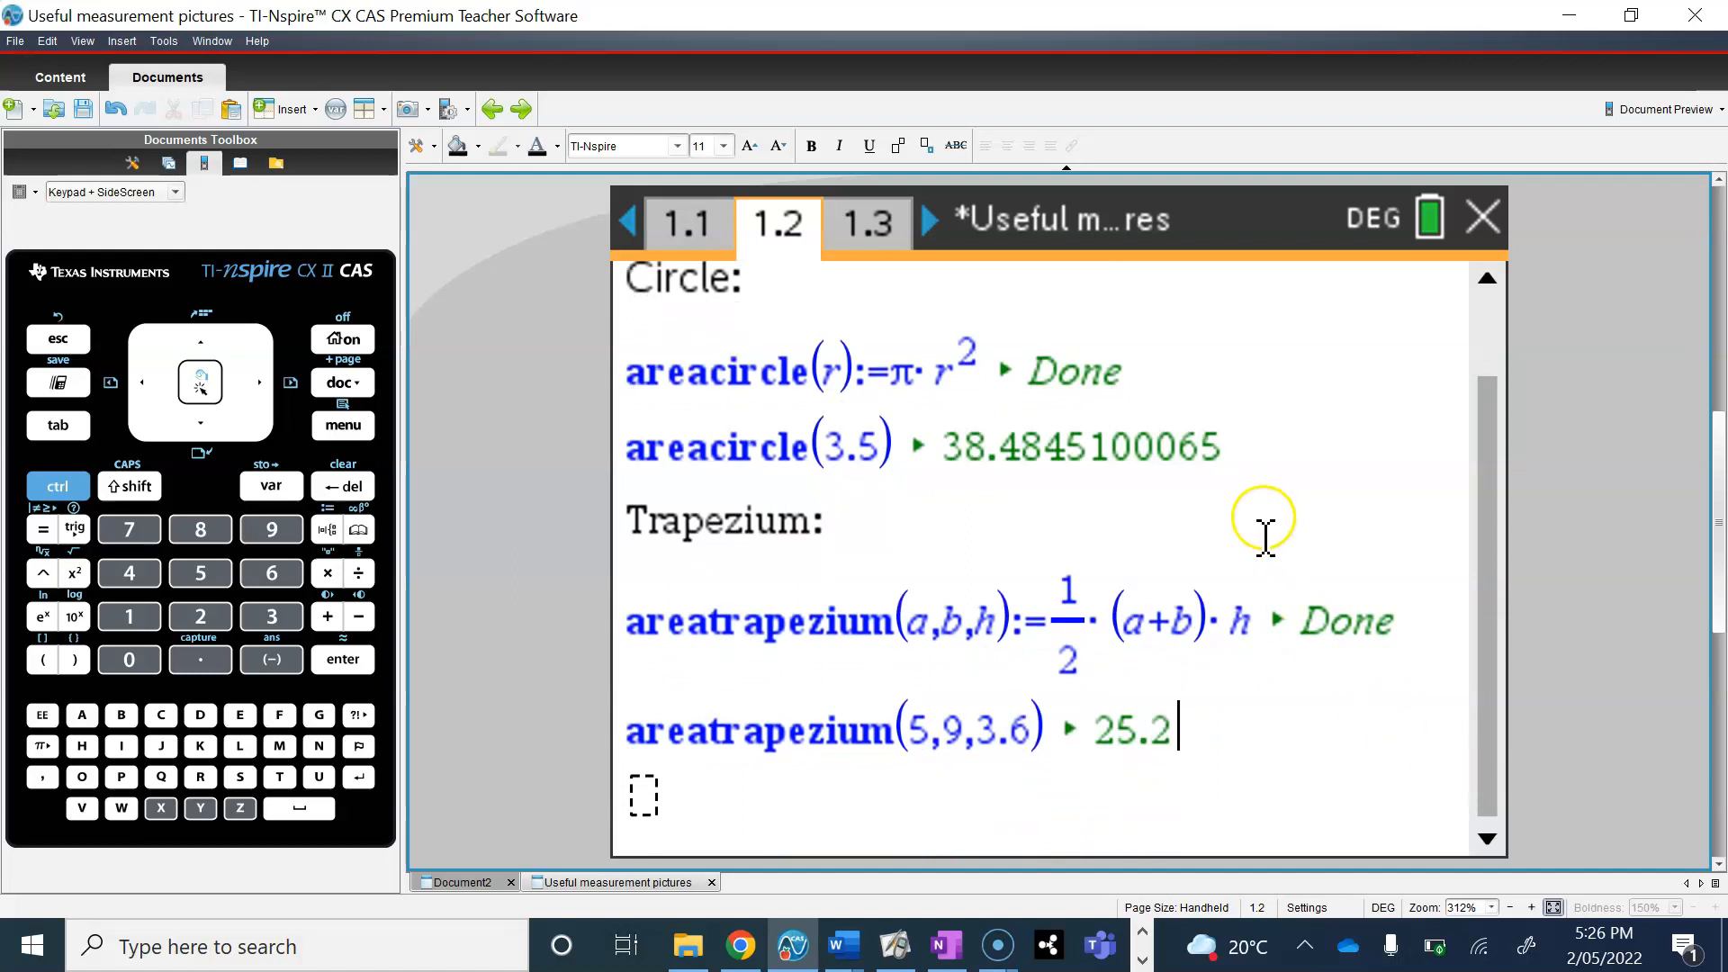
pyautogui.click(881, 216)
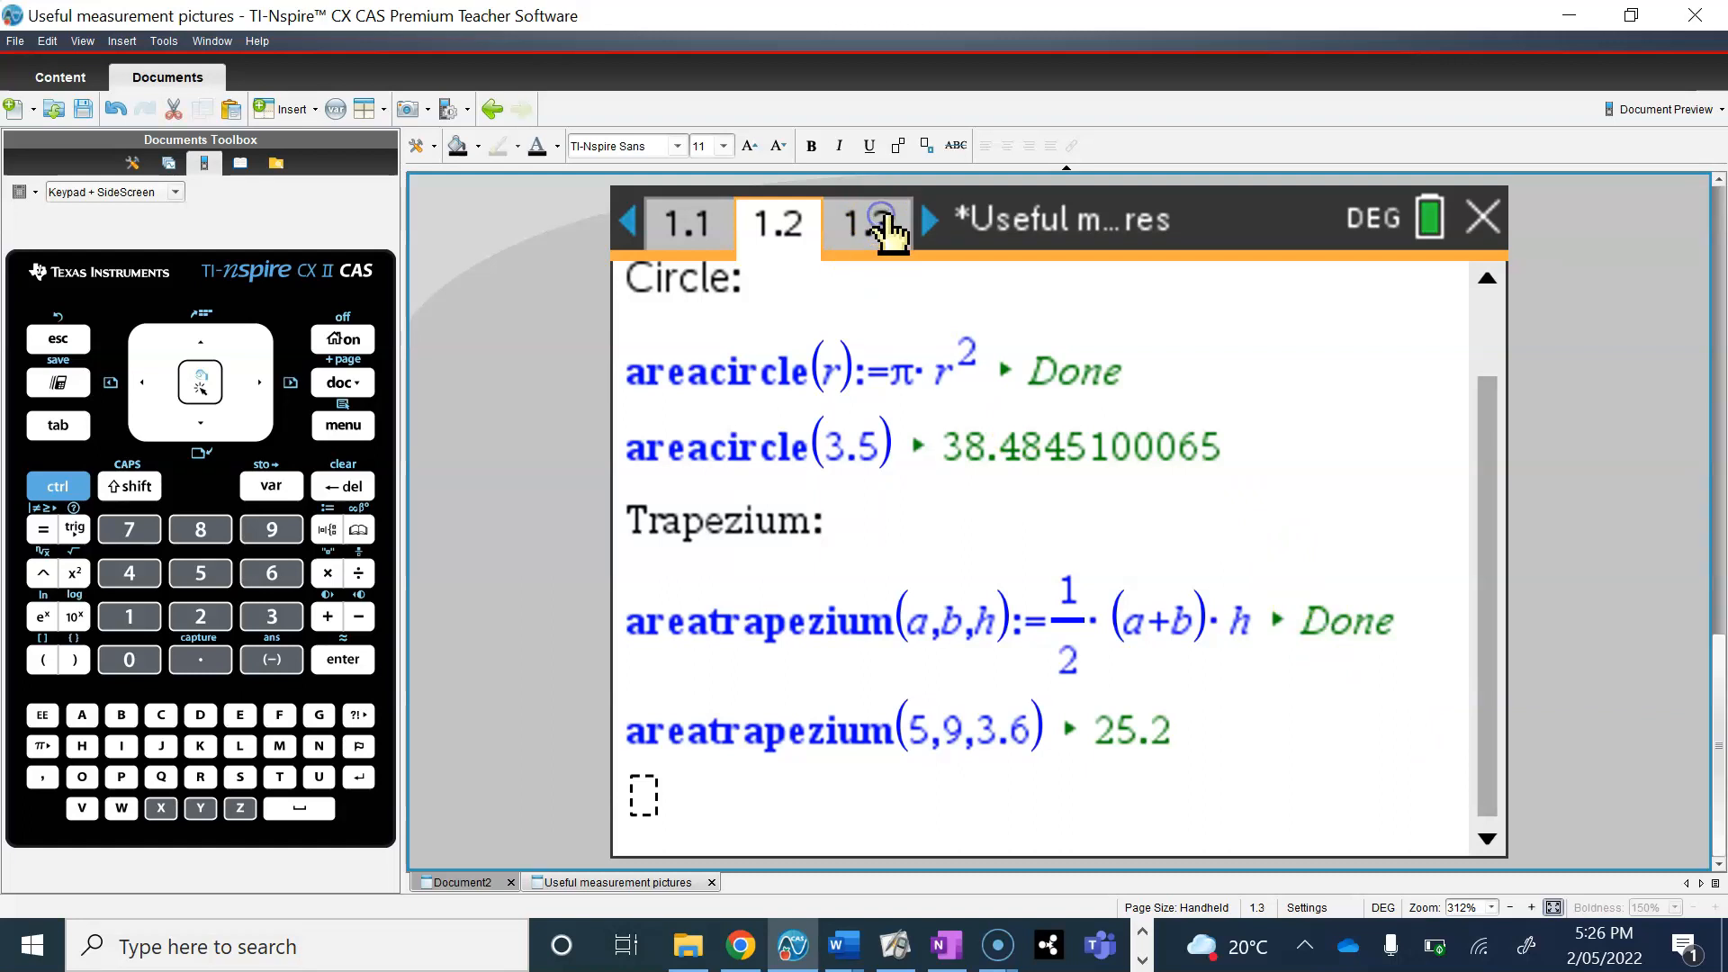